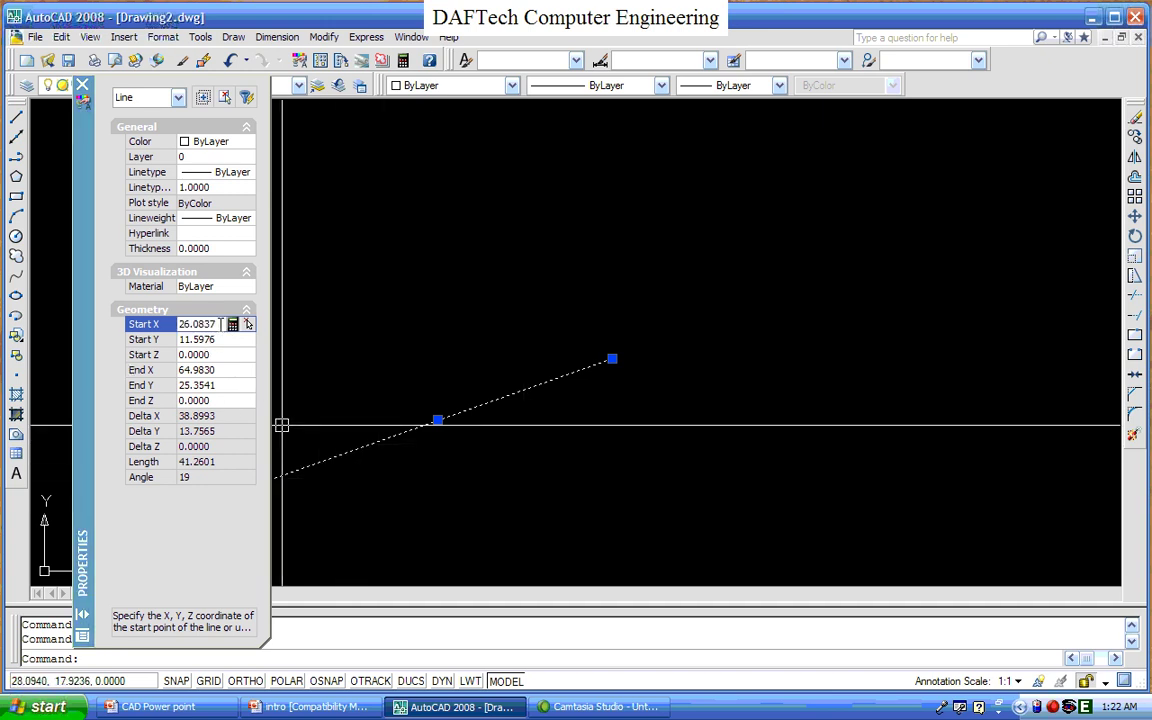
Set the selected line's start X coordinate to 40
left_click(221, 324)
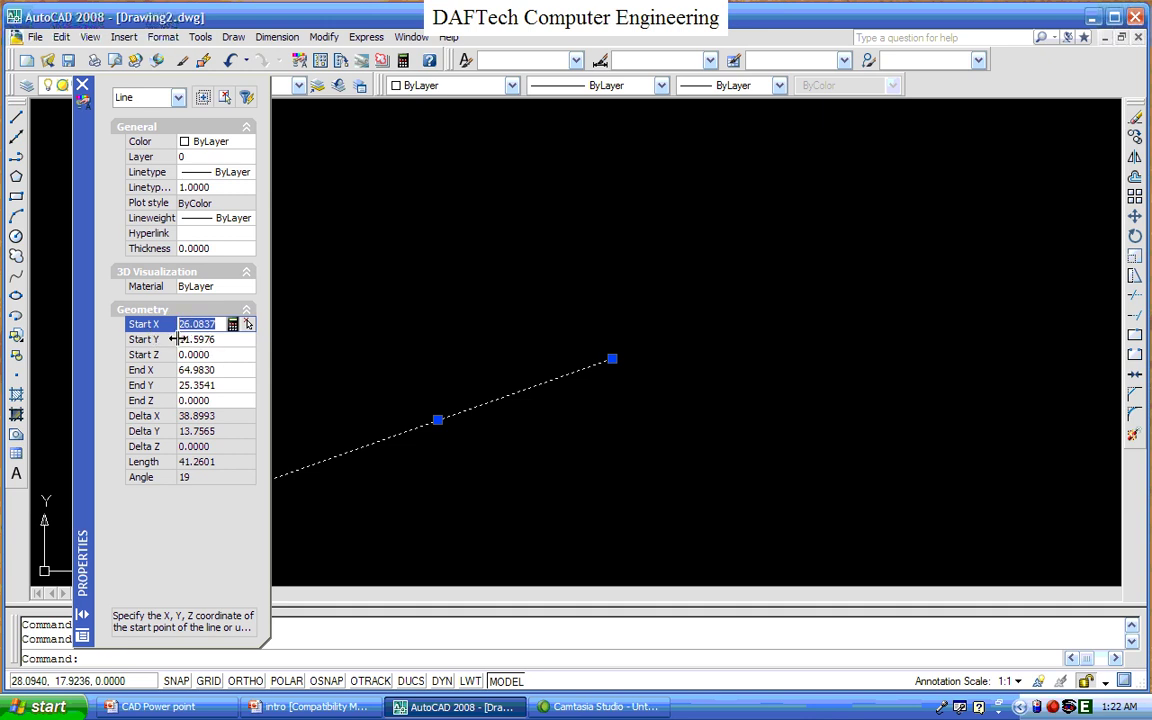
type("40")
left_click(199, 341)
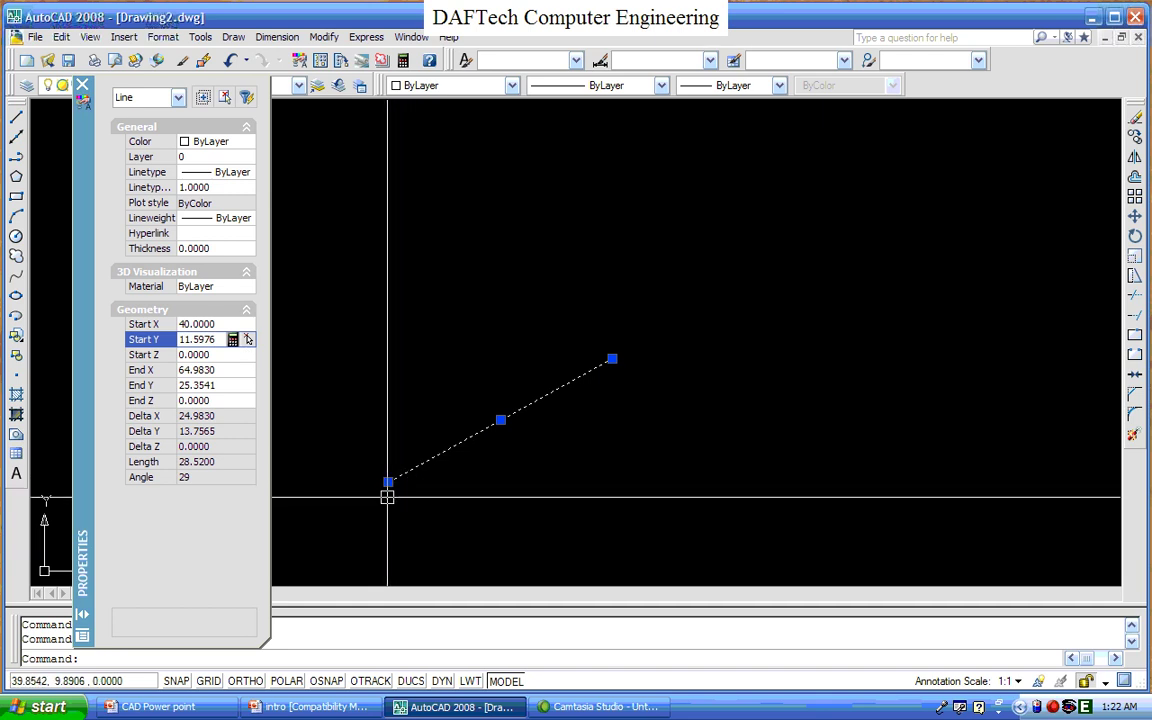
Set the line's start X coordinate to 26 and its end X coordinate to 80
left_click(193, 324)
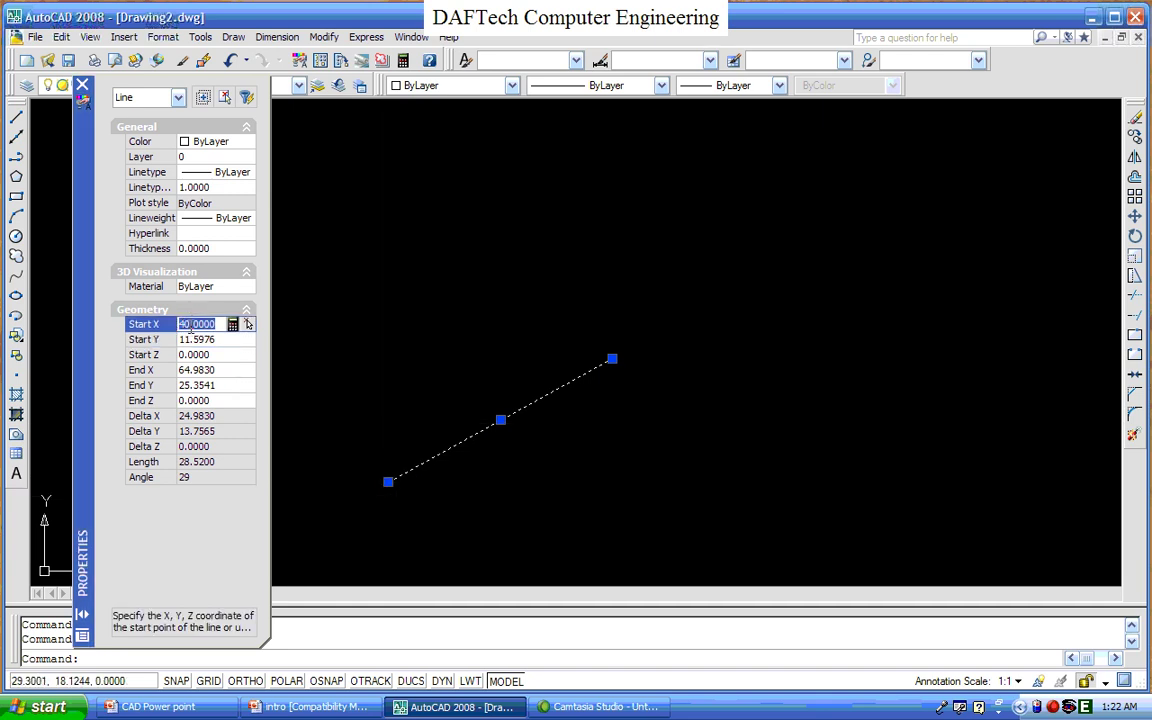
type("26")
key("Tab")
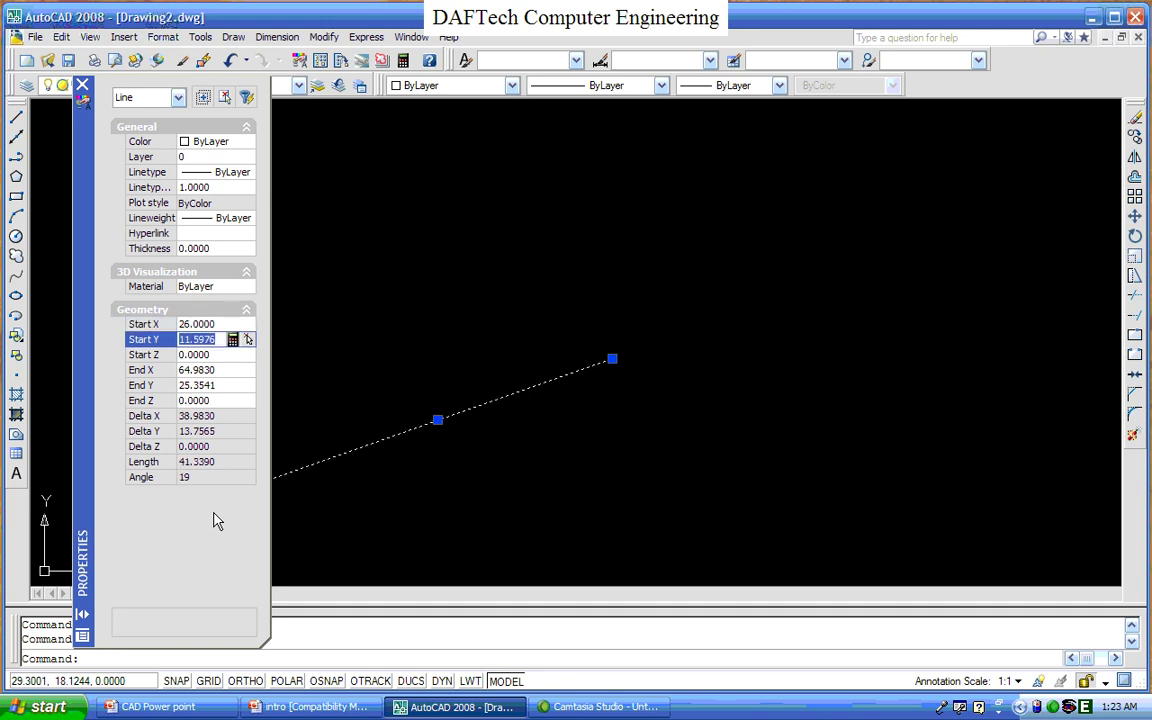
left_click(184, 356)
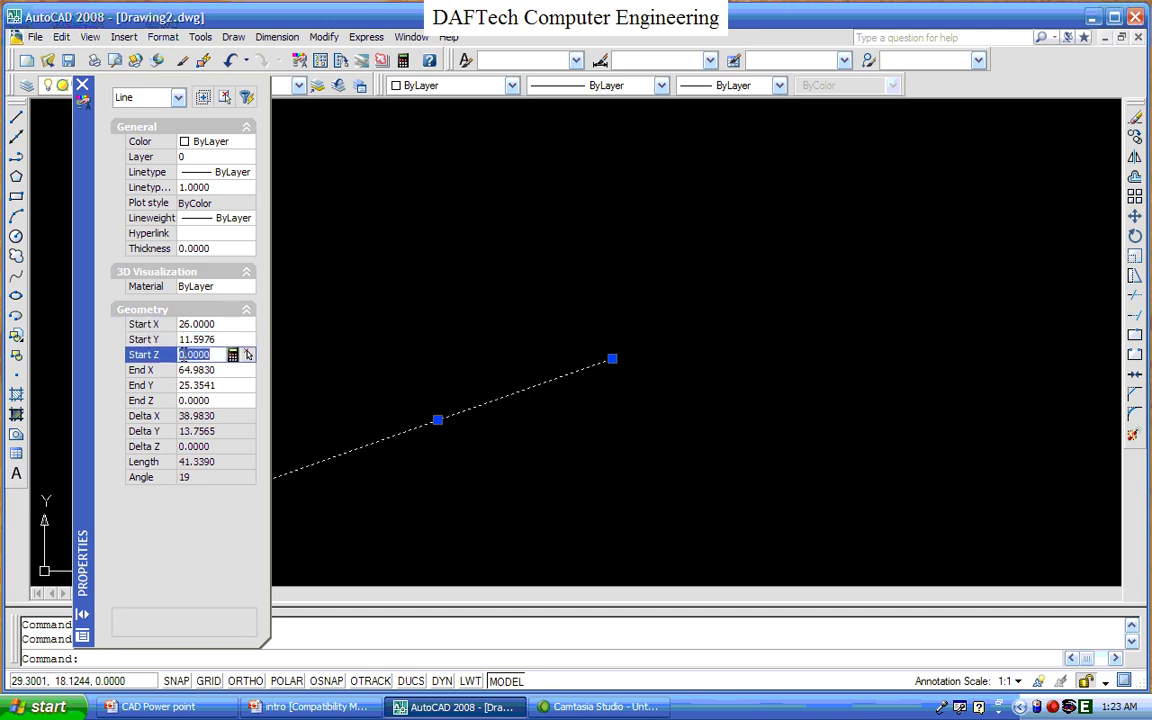
left_click(187, 370)
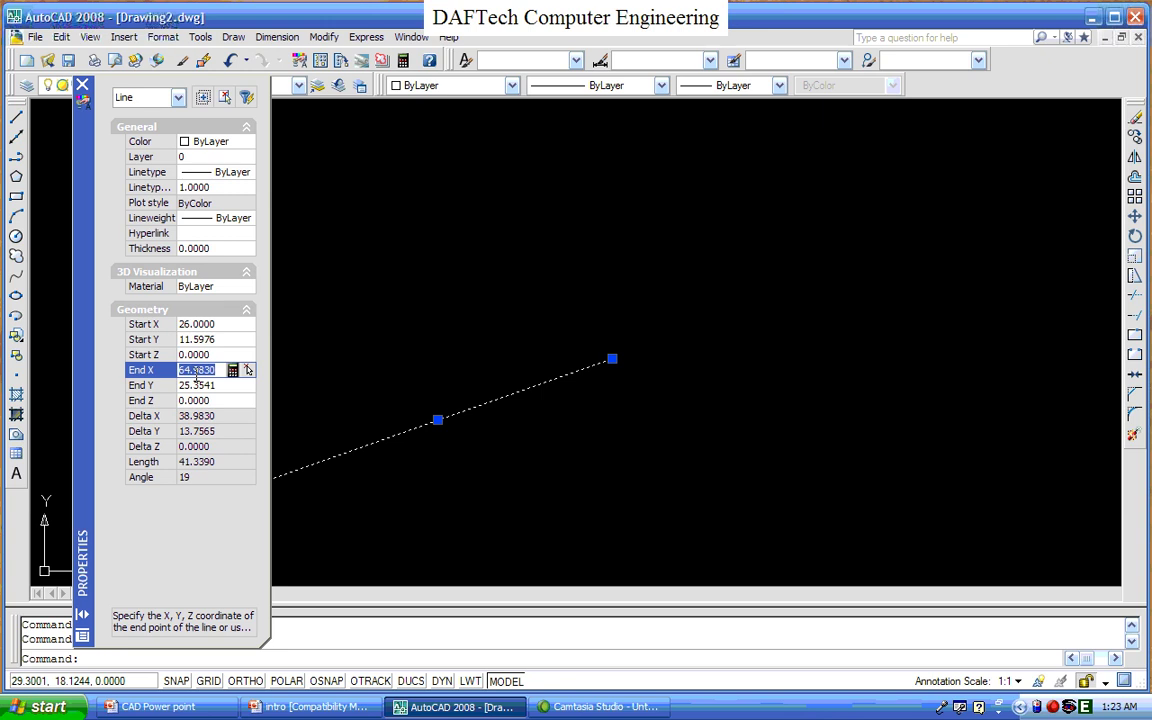
type("80")
key("Tab")
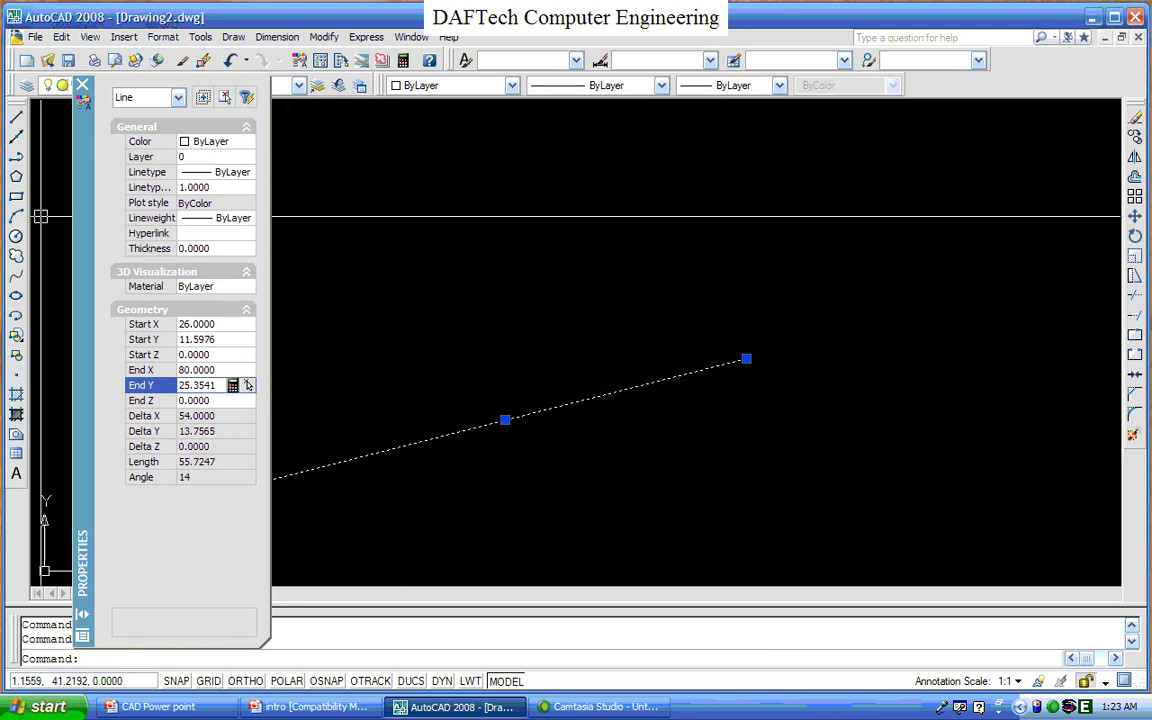
Toggle auto-hide of the Properties palette on and off, and compare its contents with the line deselected and selected
left_click(84, 617)
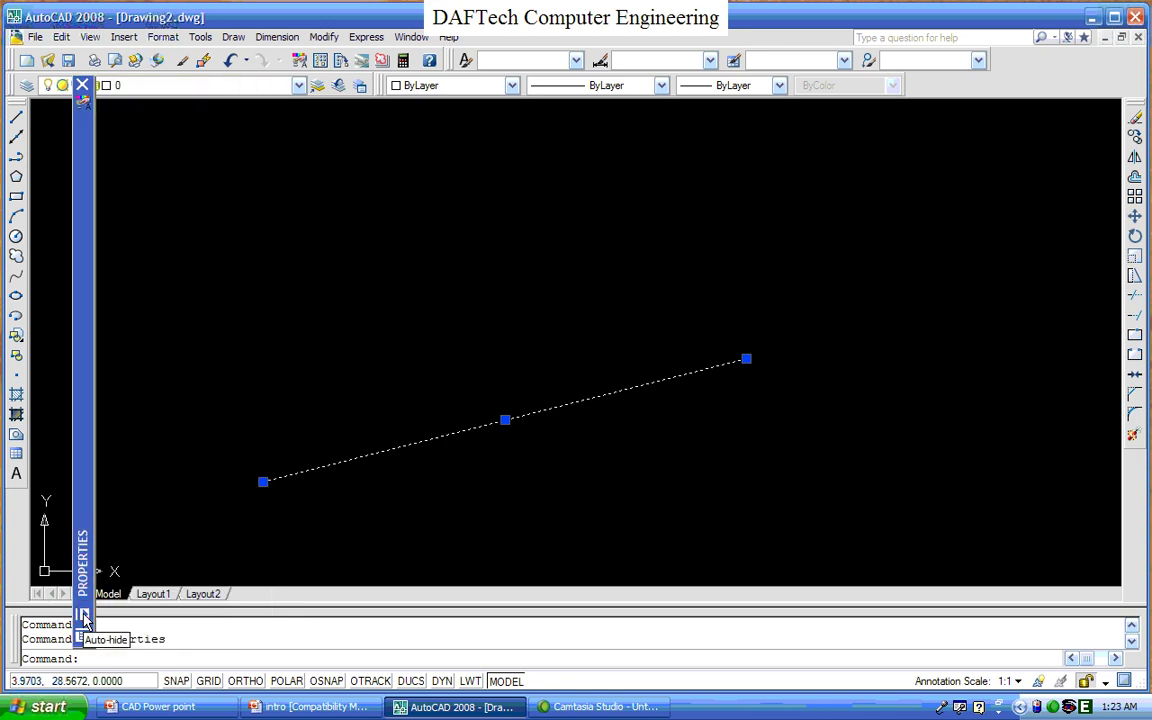
left_click(84, 617)
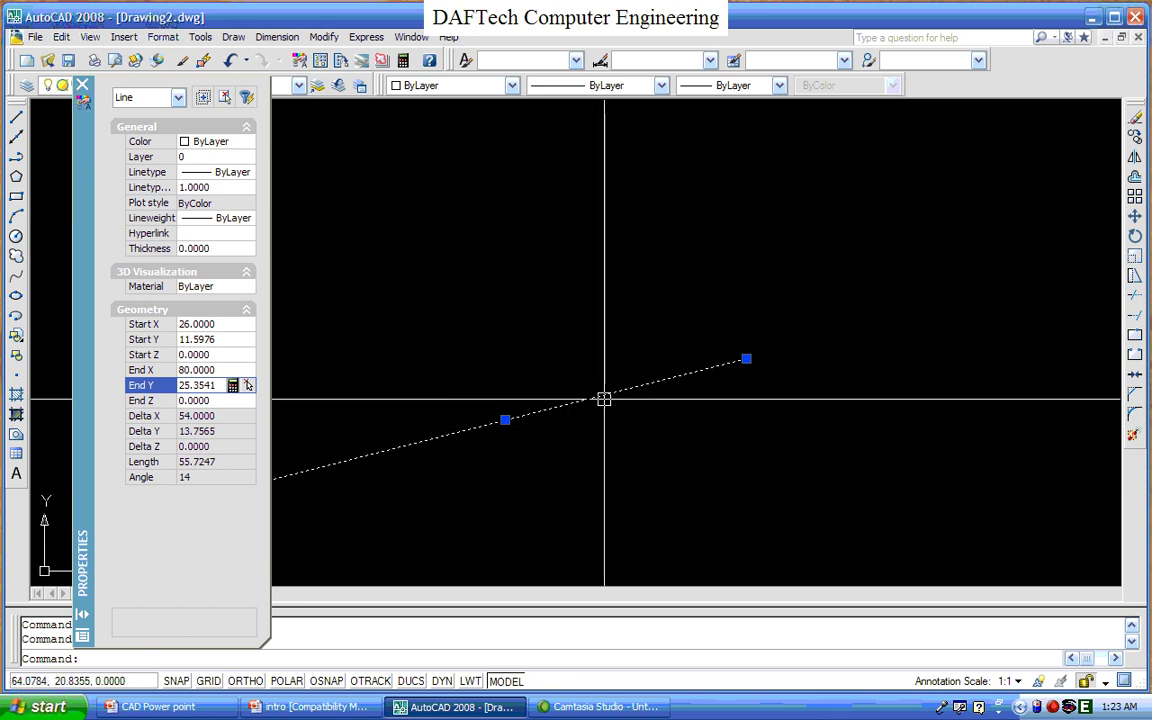
key("Escape")
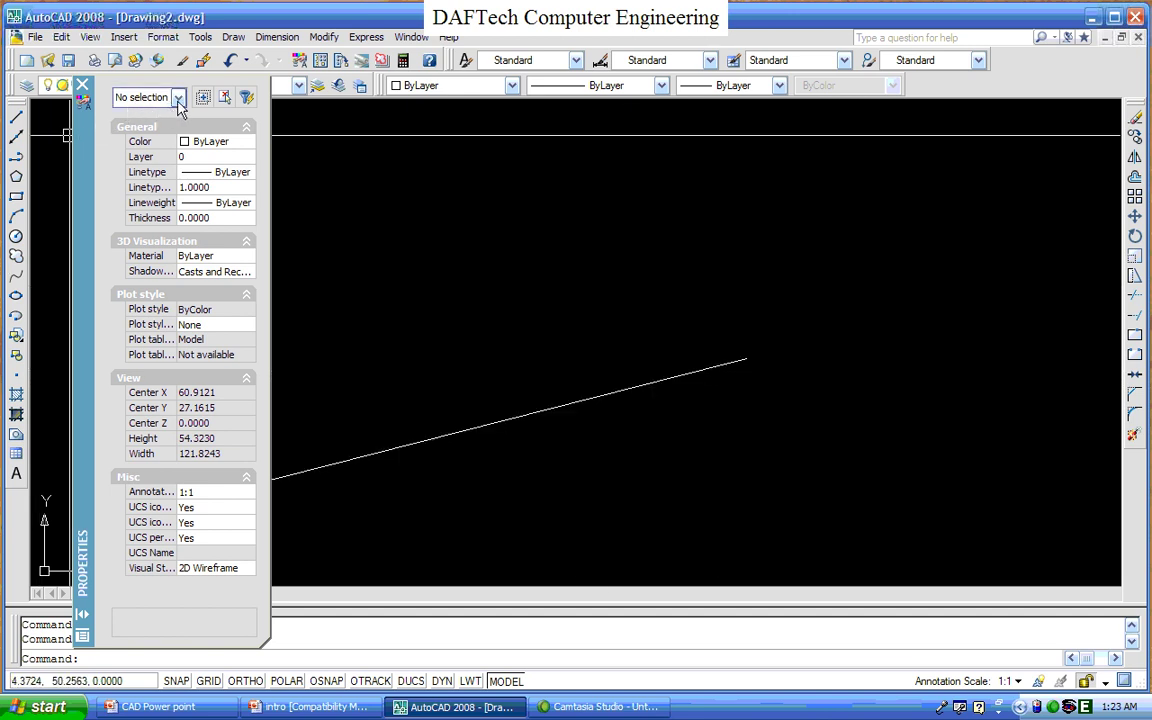
left_click(627, 389)
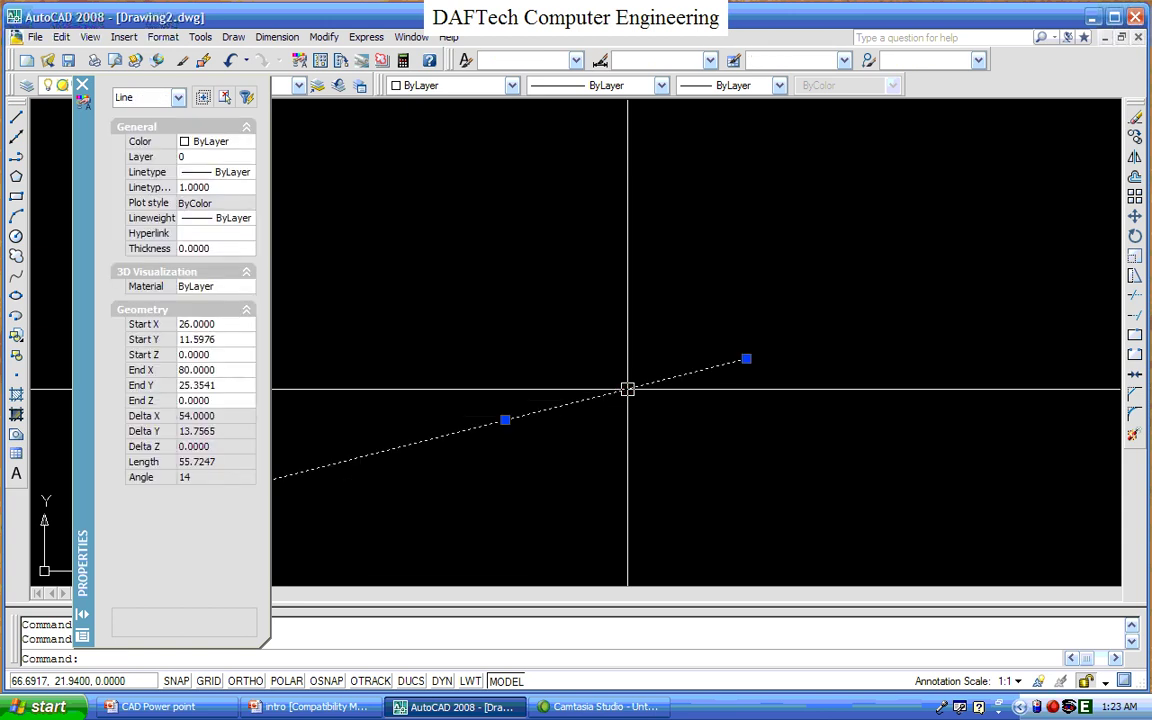
key("Escape")
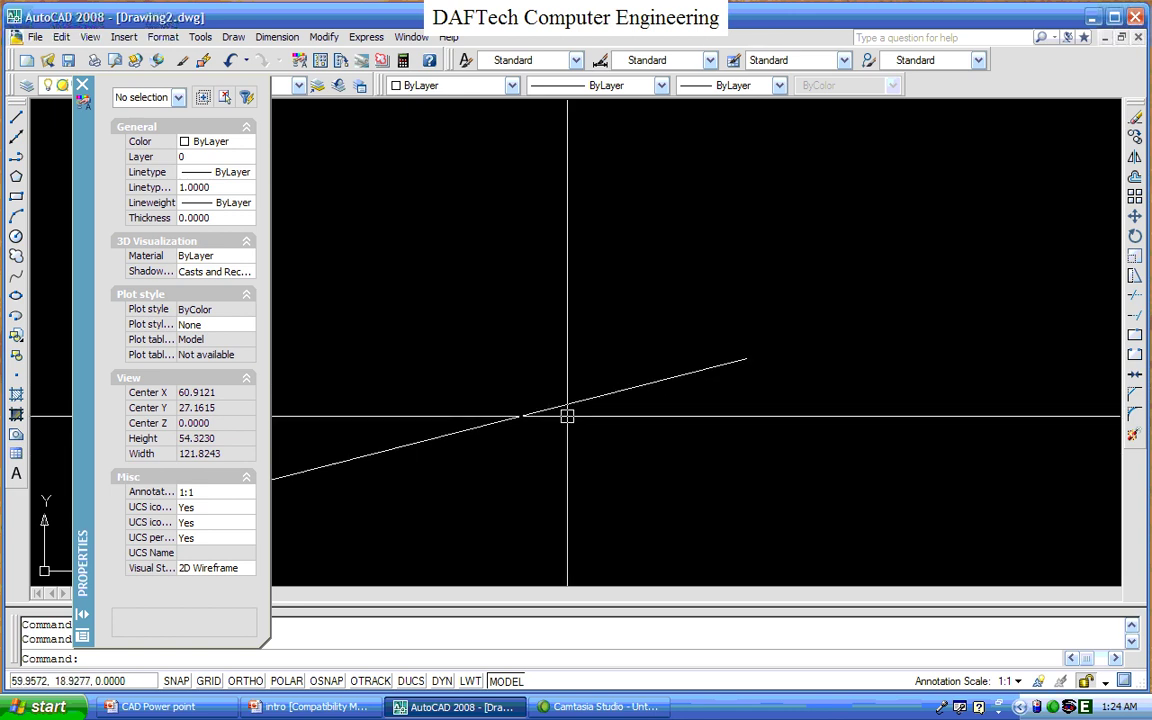
Erase the sloping line from the drawing
left_click(775, 330)
left_click(630, 429)
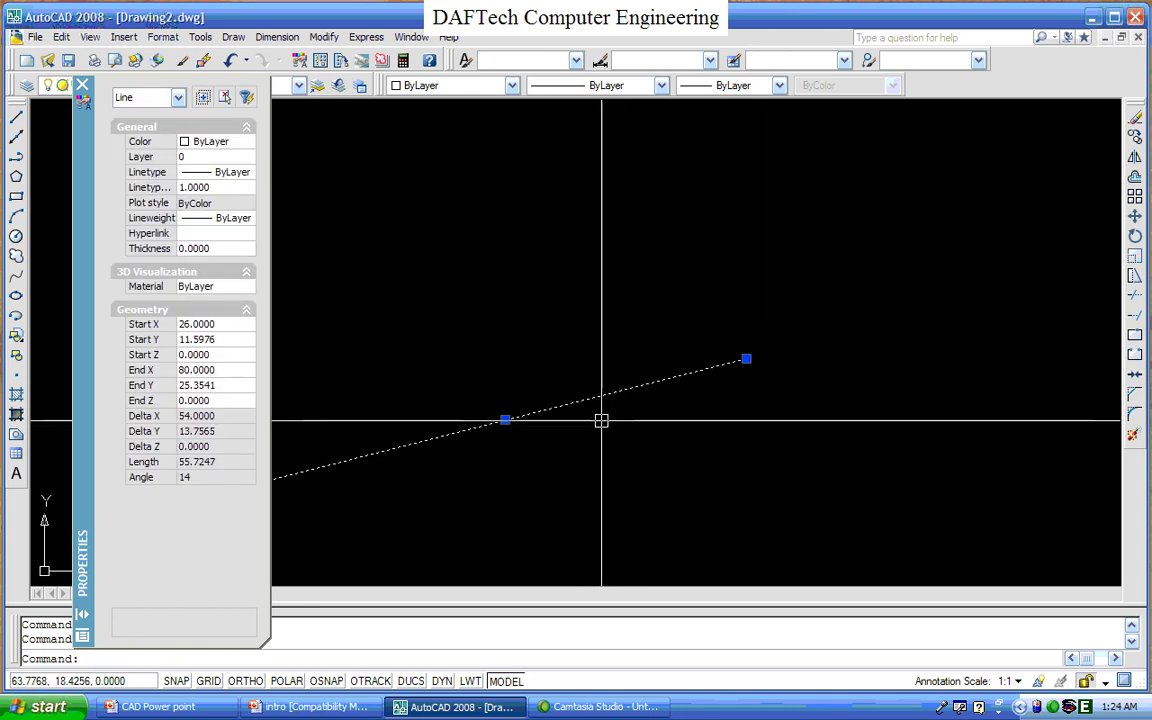
left_click(1135, 117)
Draw a circle of radius about 15.5 centred near (68.3, 23.0) and review its geometry properties
left_click(16, 236)
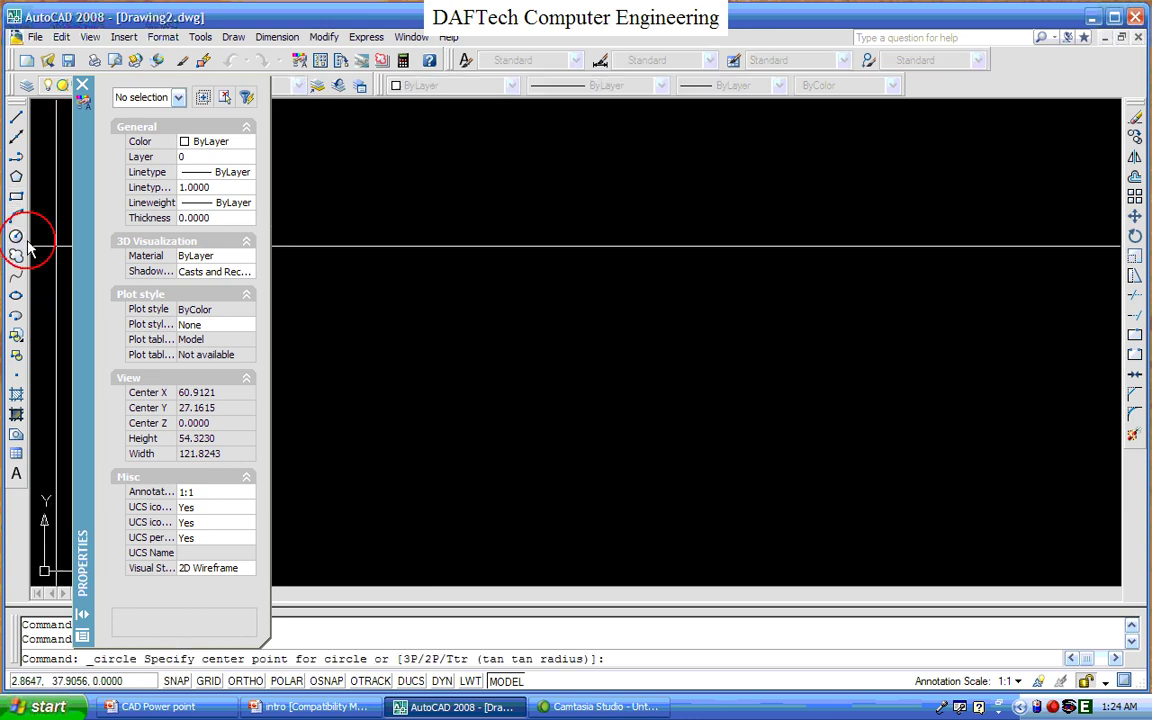
left_click(642, 378)
left_click(690, 248)
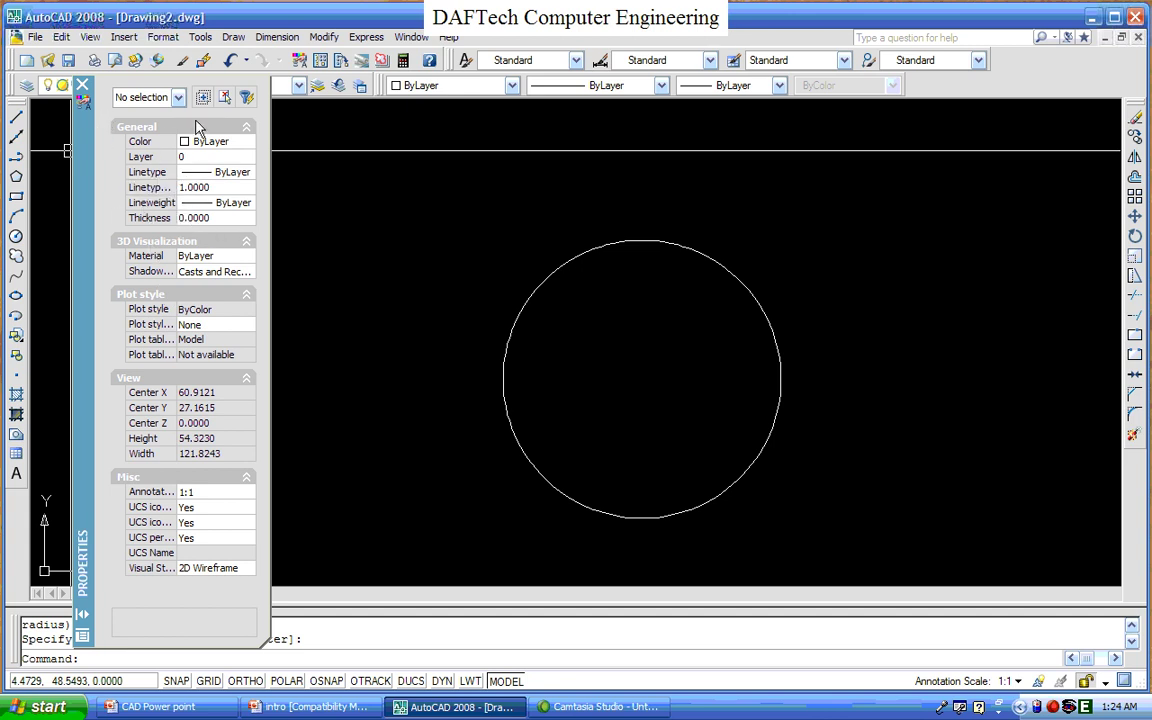
left_click(632, 243)
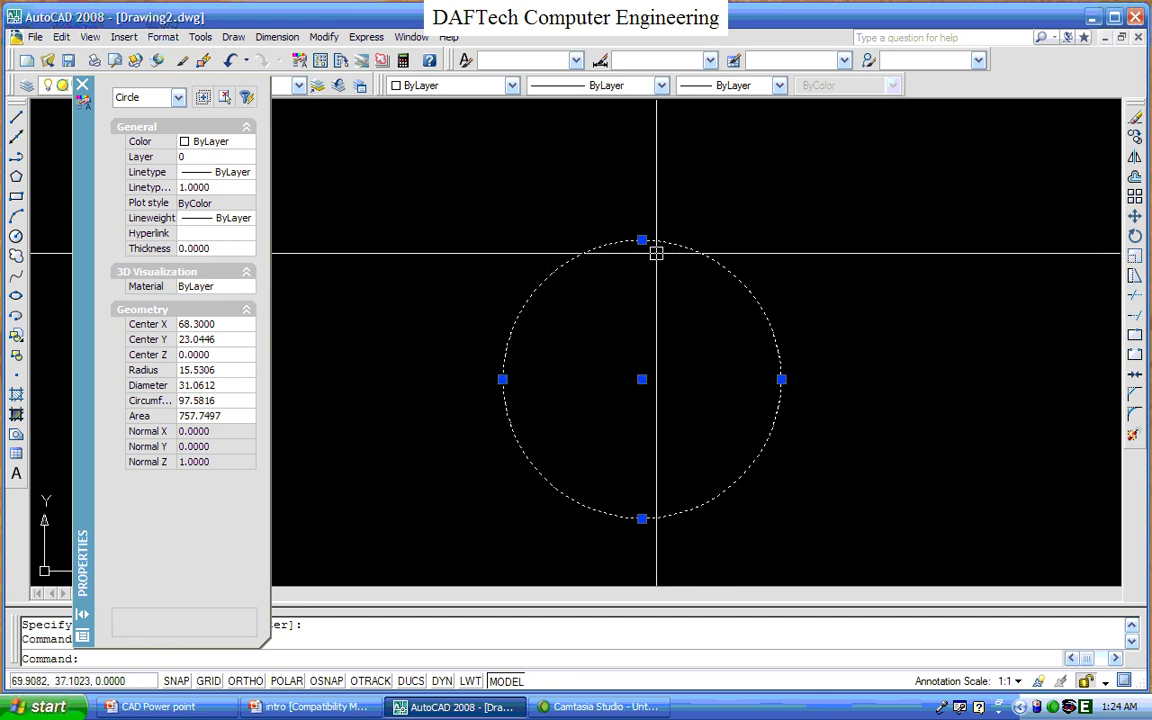
key("Escape")
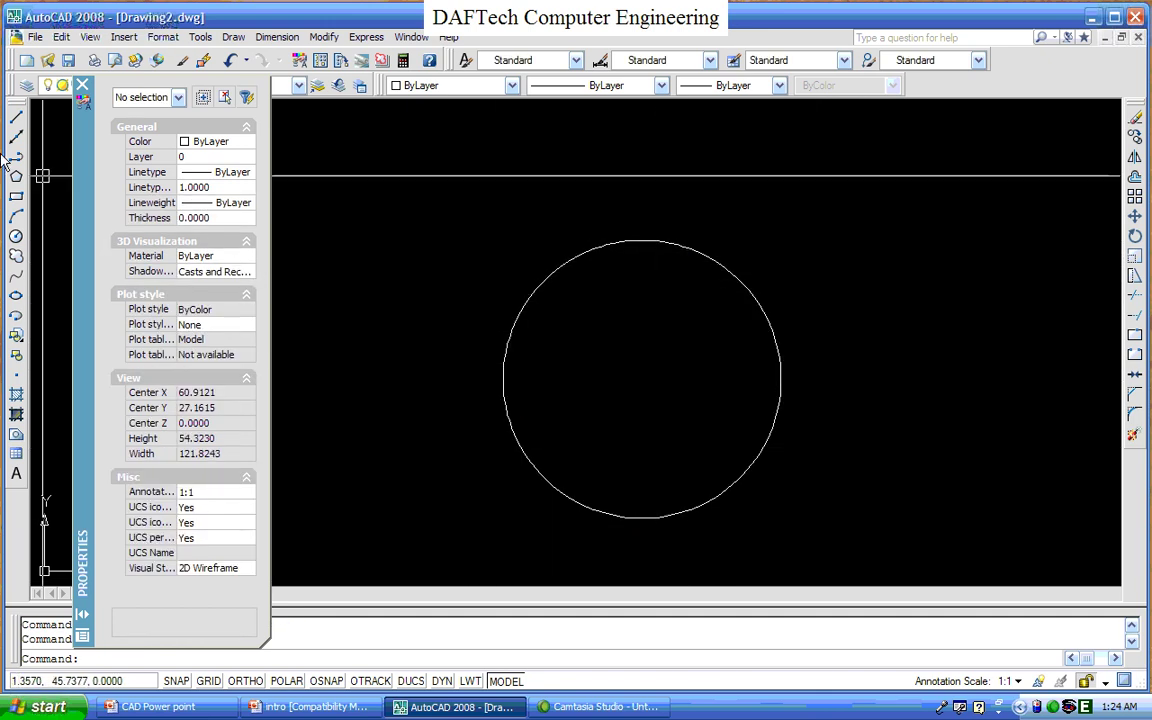
Draw a line above and left of the circle from about (38.5, 27.3) to about (59.7, 46.3)
left_click(16, 117)
left_click(375, 340)
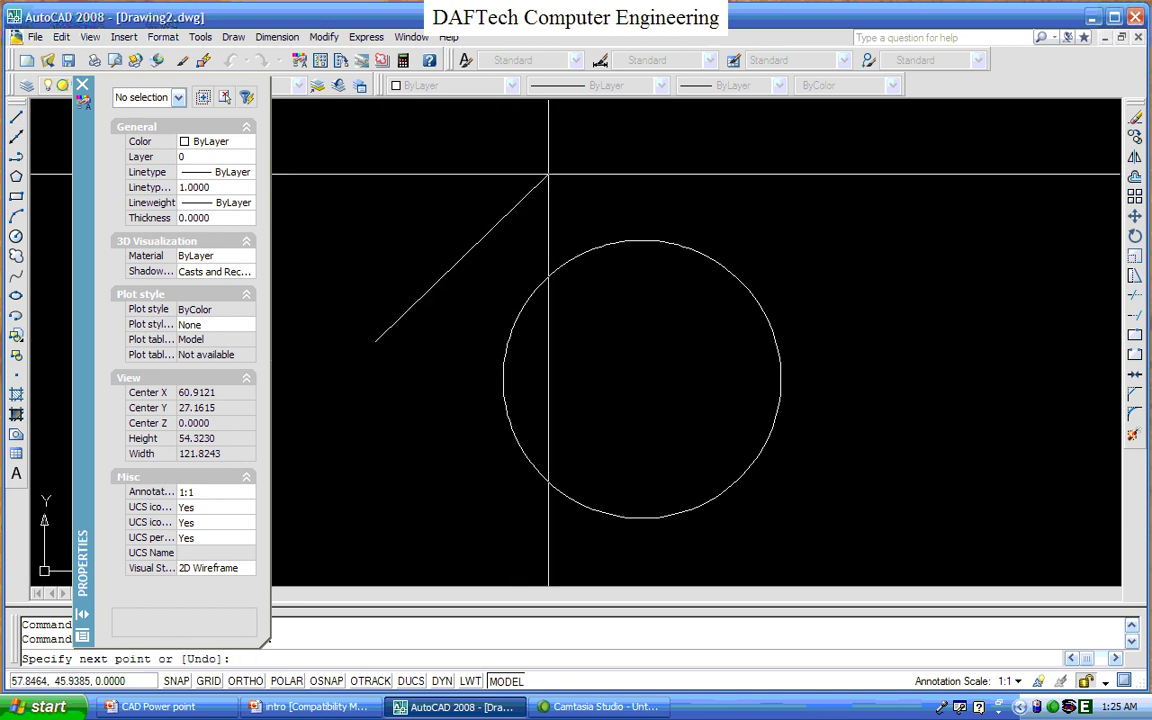
left_click(565, 170)
right_click(575, 185)
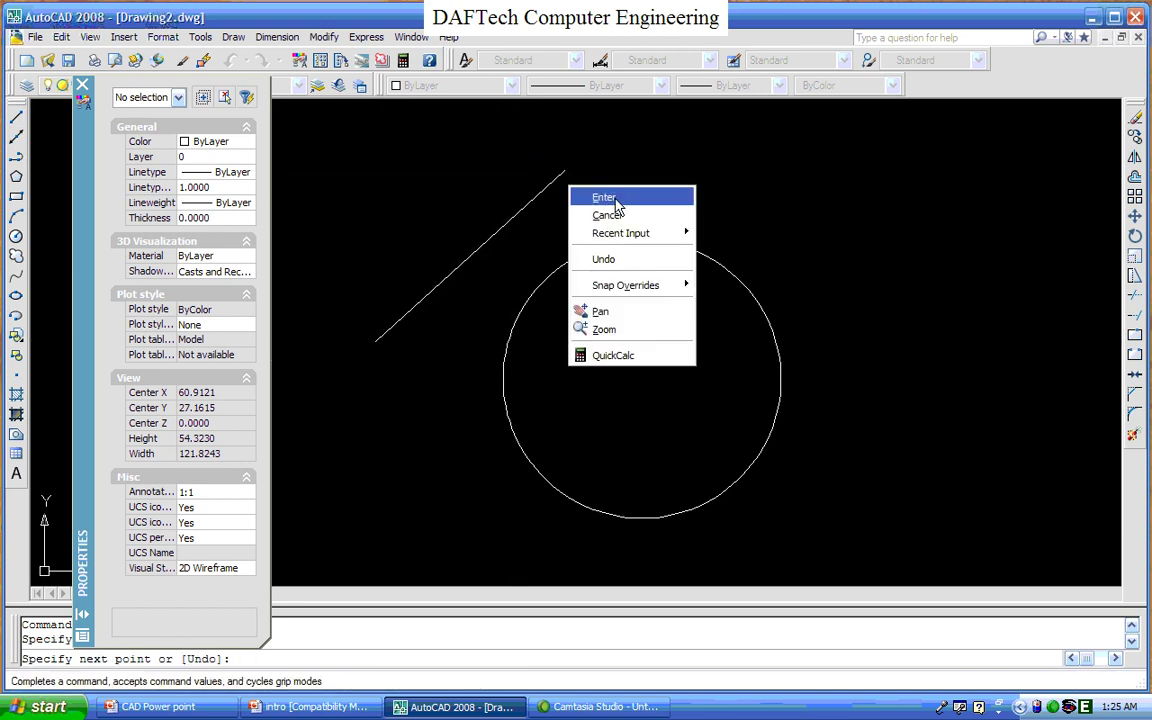
left_click(601, 193)
Select the line and circle together, compare their individual properties by object type, and close the Properties palette
left_click(597, 284)
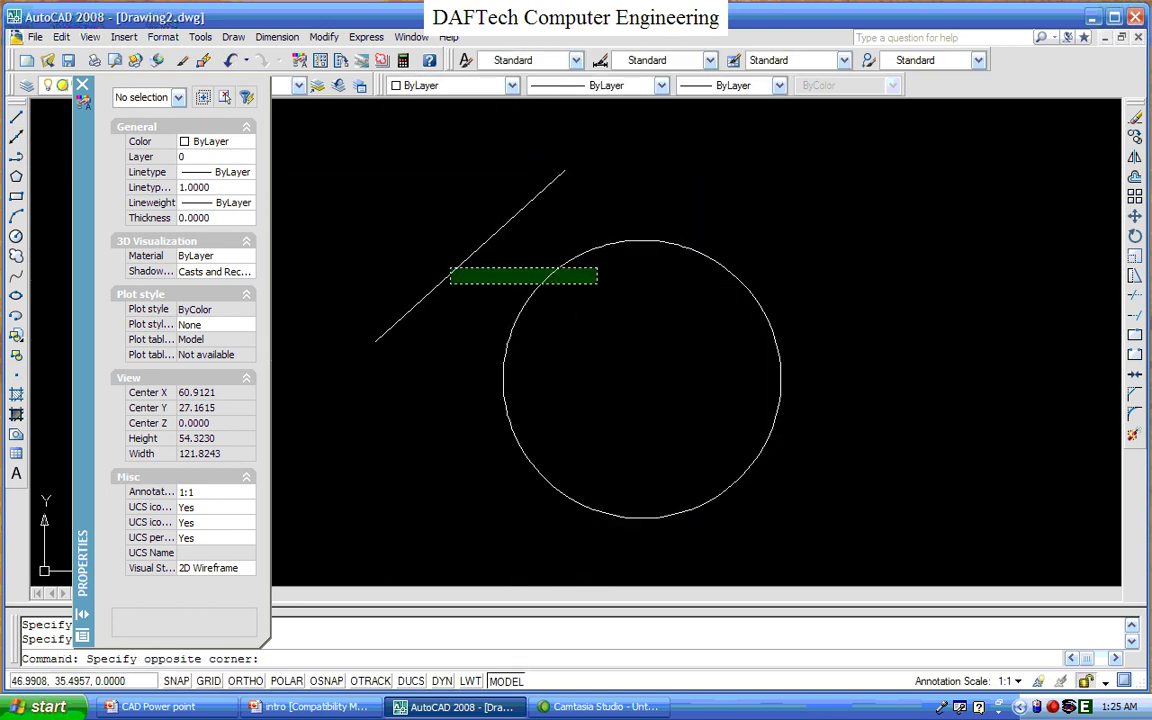
left_click(433, 242)
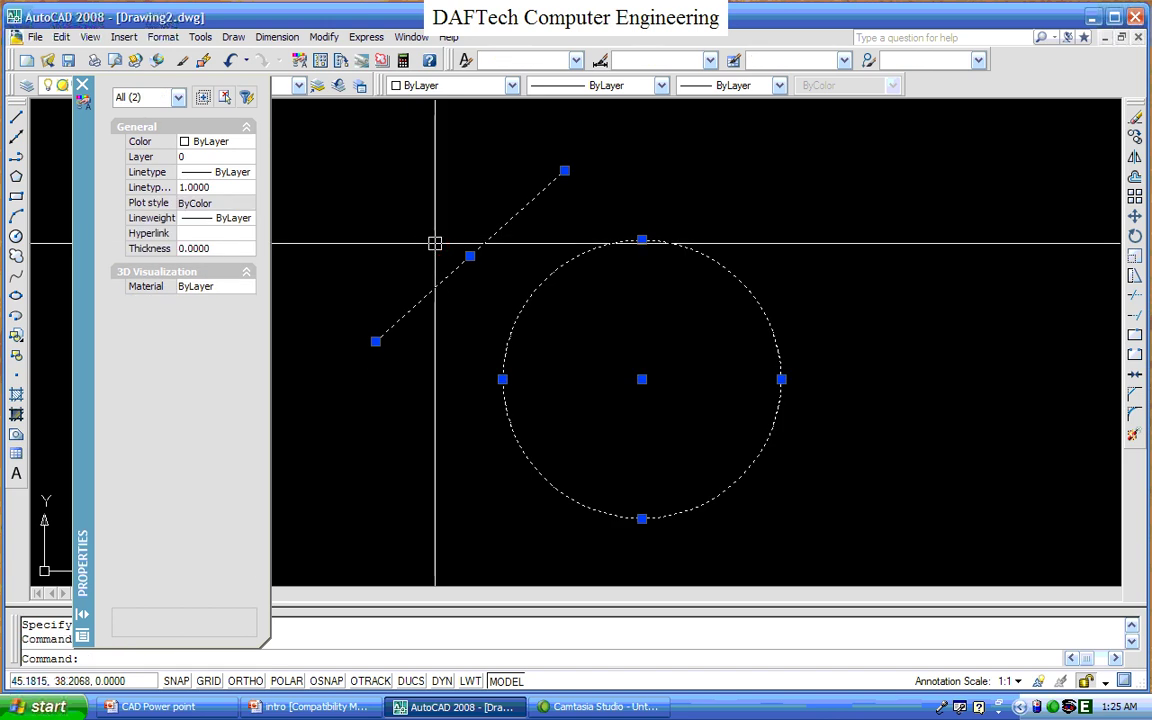
left_click(178, 98)
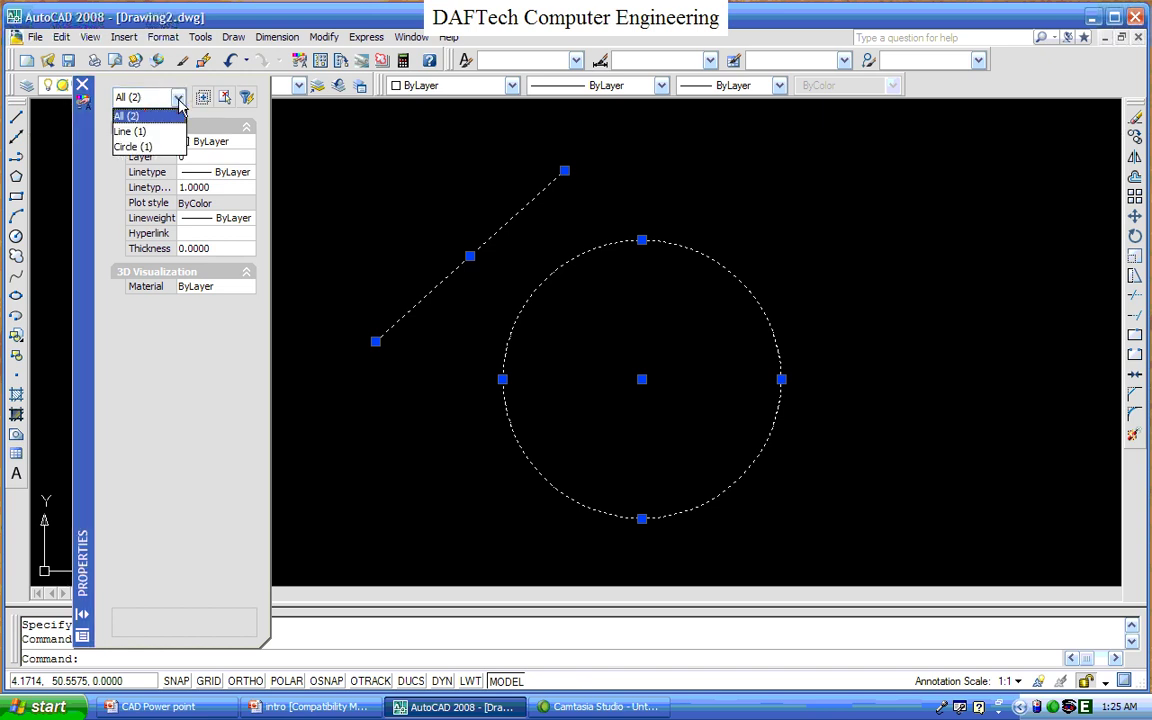
left_click(130, 147)
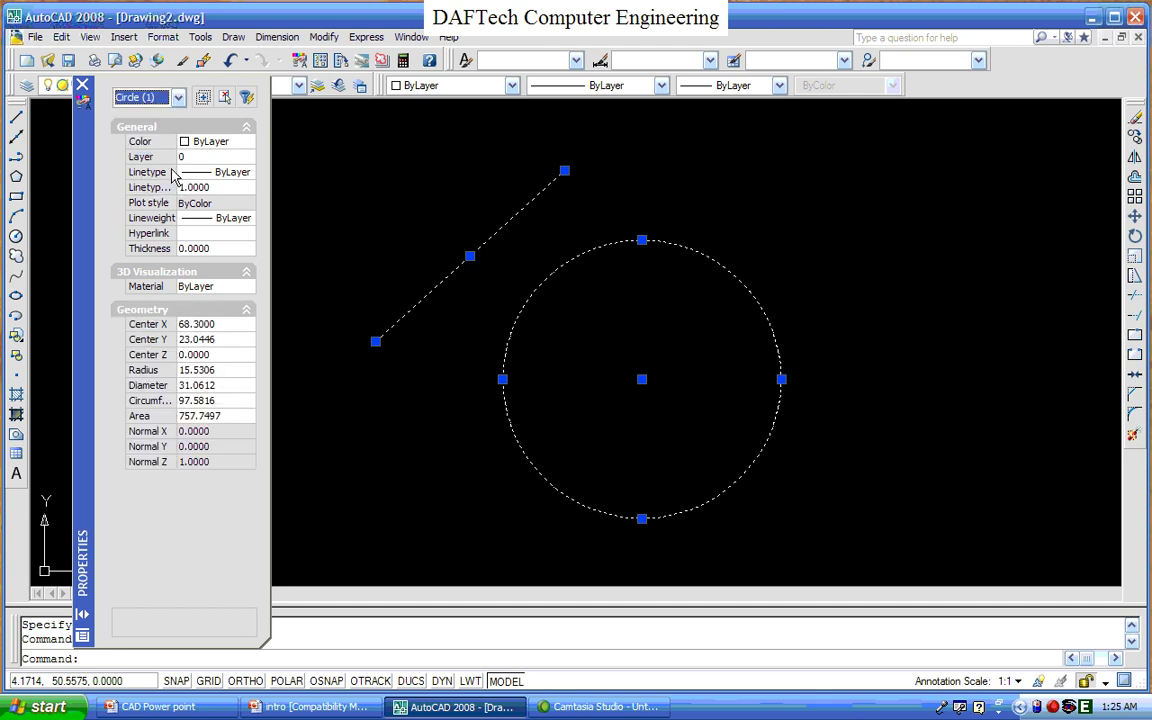
left_click(178, 97)
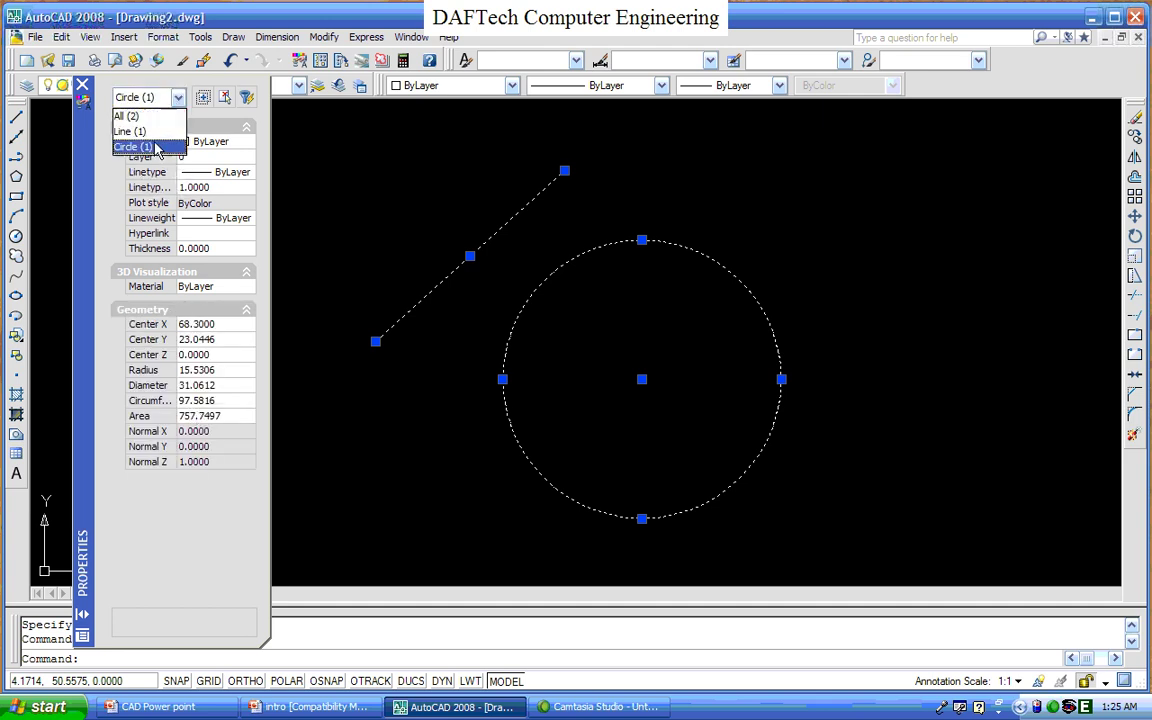
left_click(148, 131)
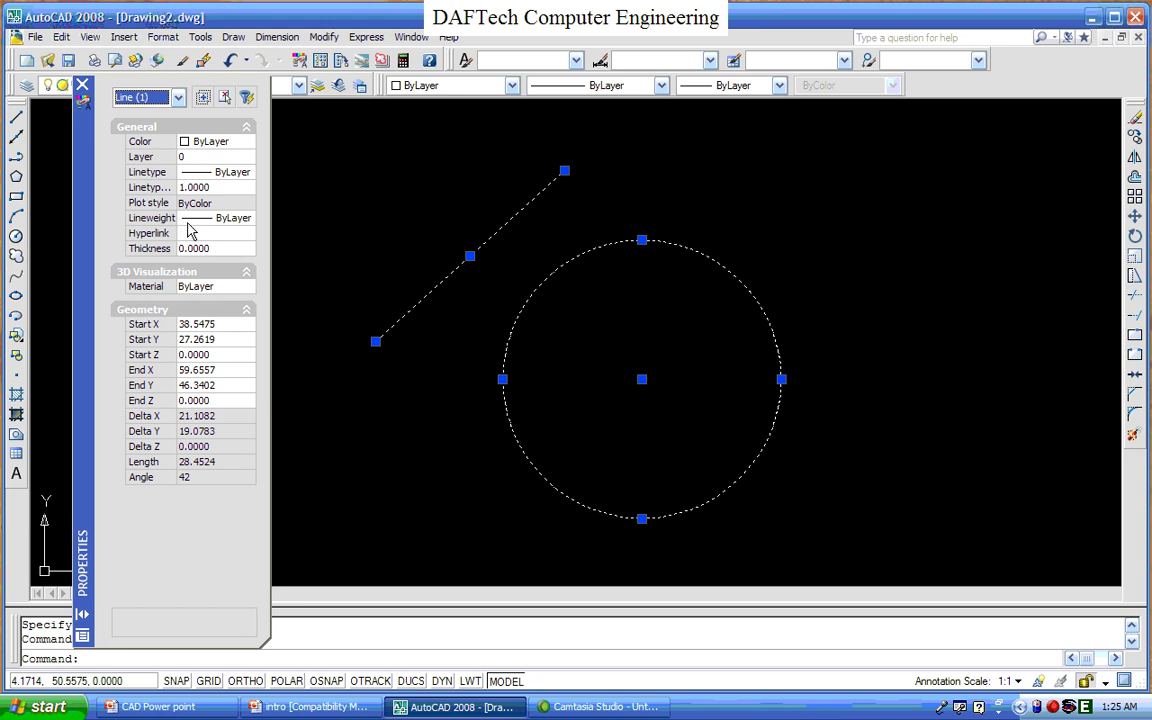
left_click(175, 97)
left_click(152, 148)
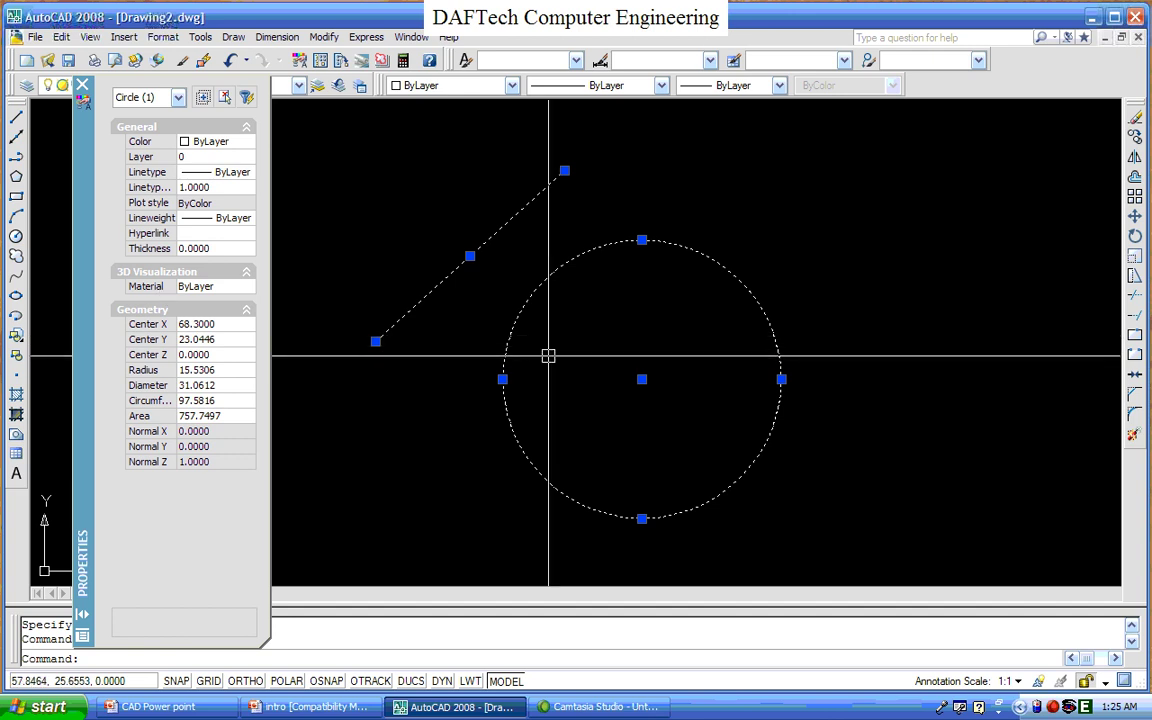
key("Escape")
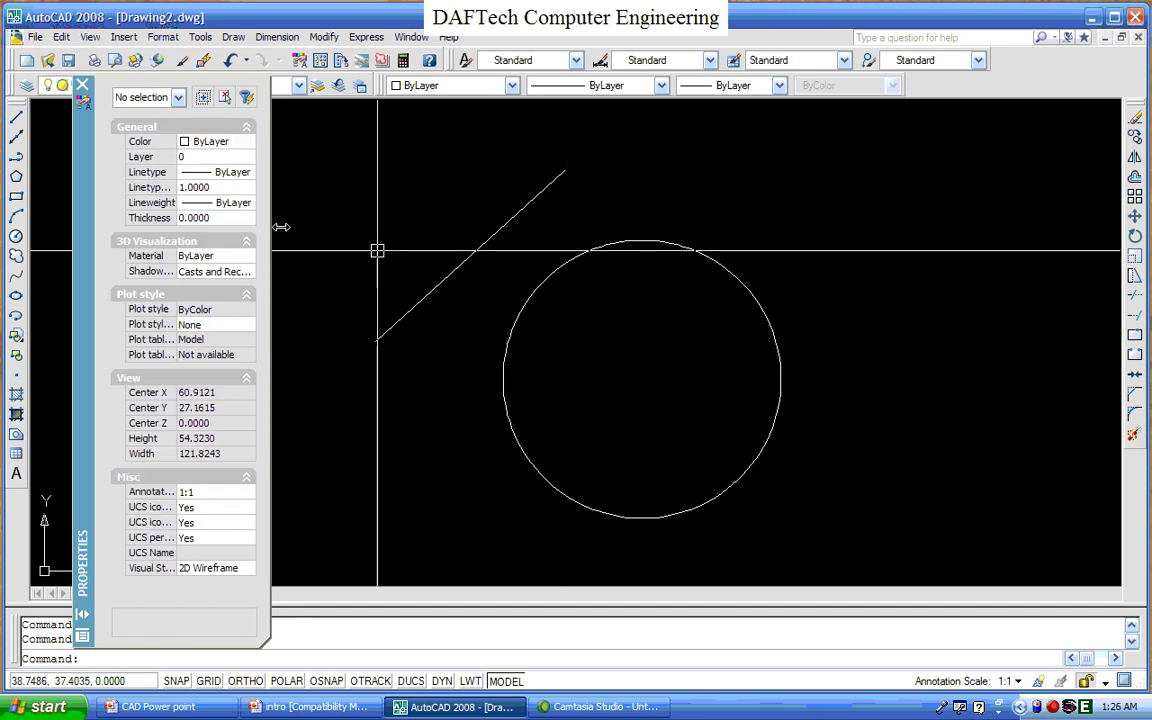
left_click(84, 86)
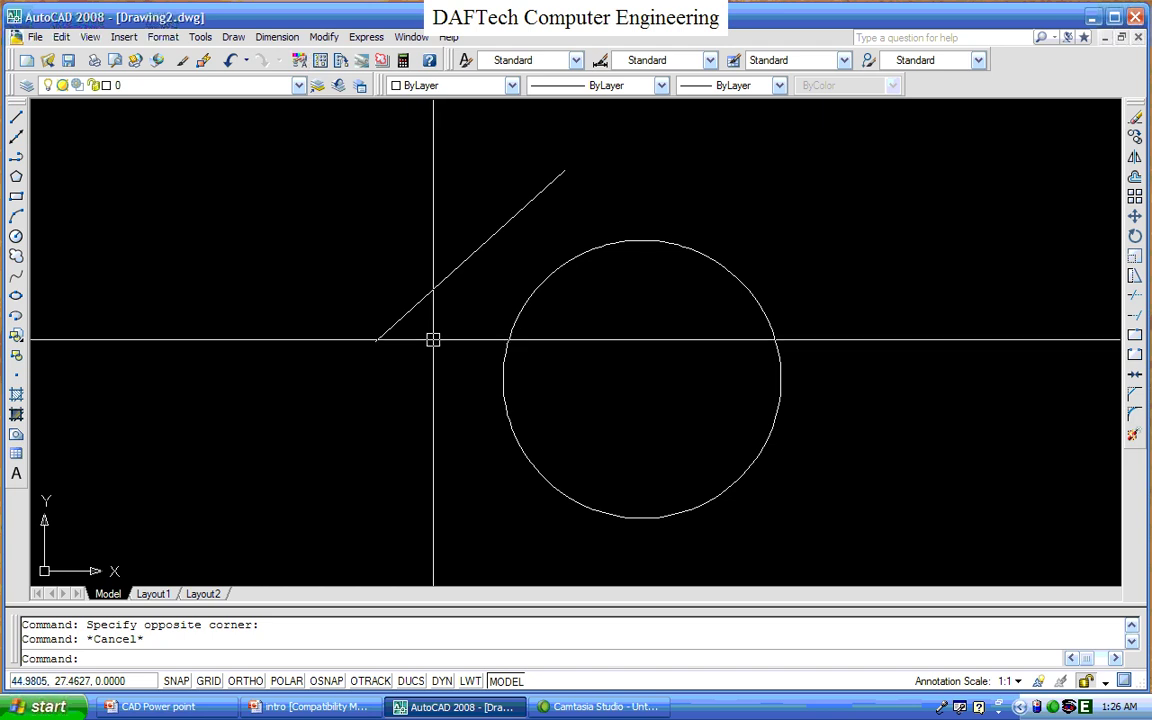
Open the properties of the line alone to view them, then close the palette and deselect the line
left_click(523, 210)
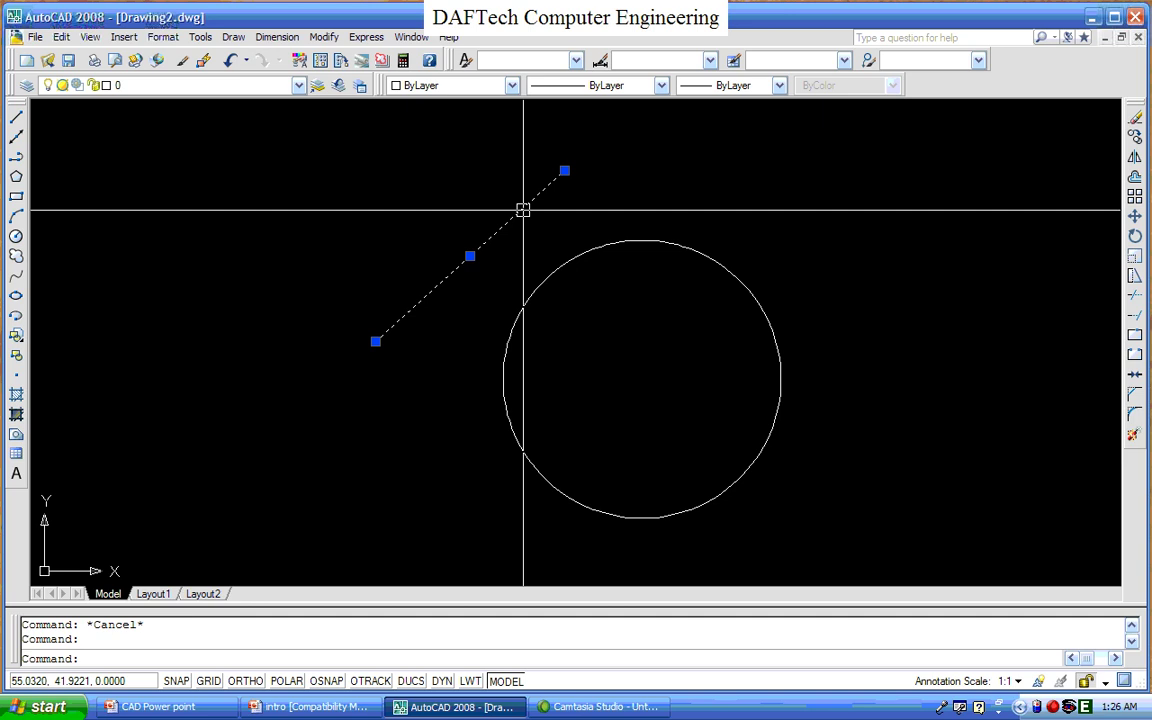
right_click(523, 210)
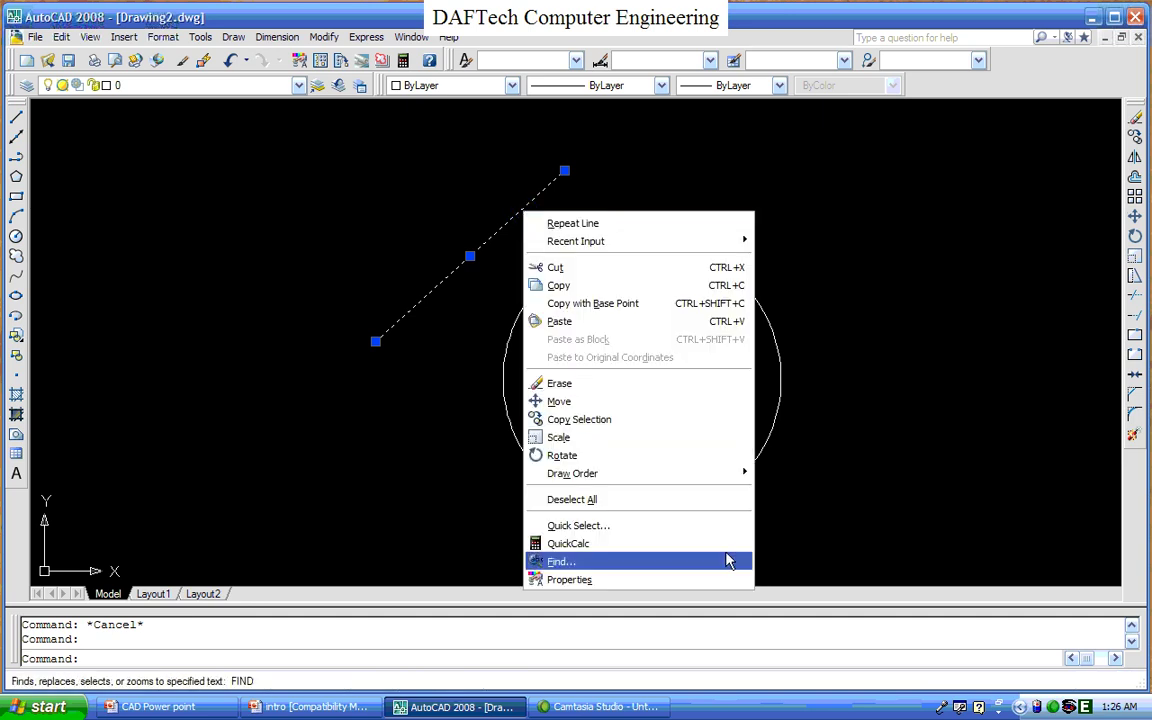
left_click(591, 582)
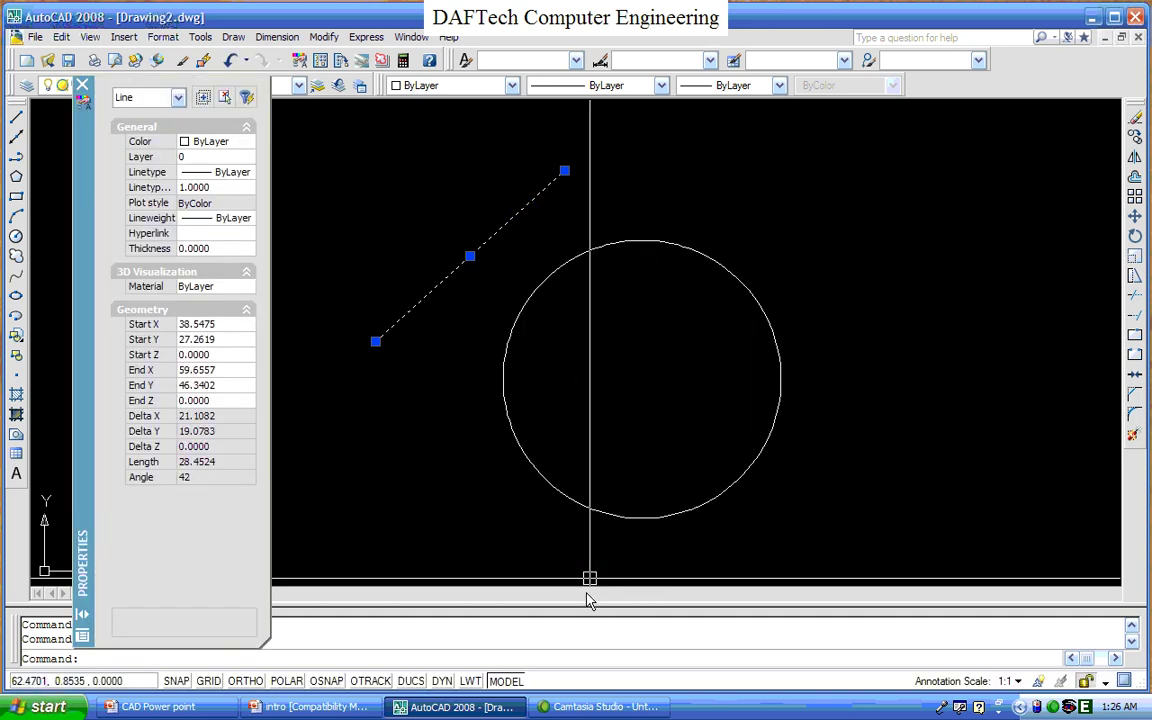
left_click(81, 85)
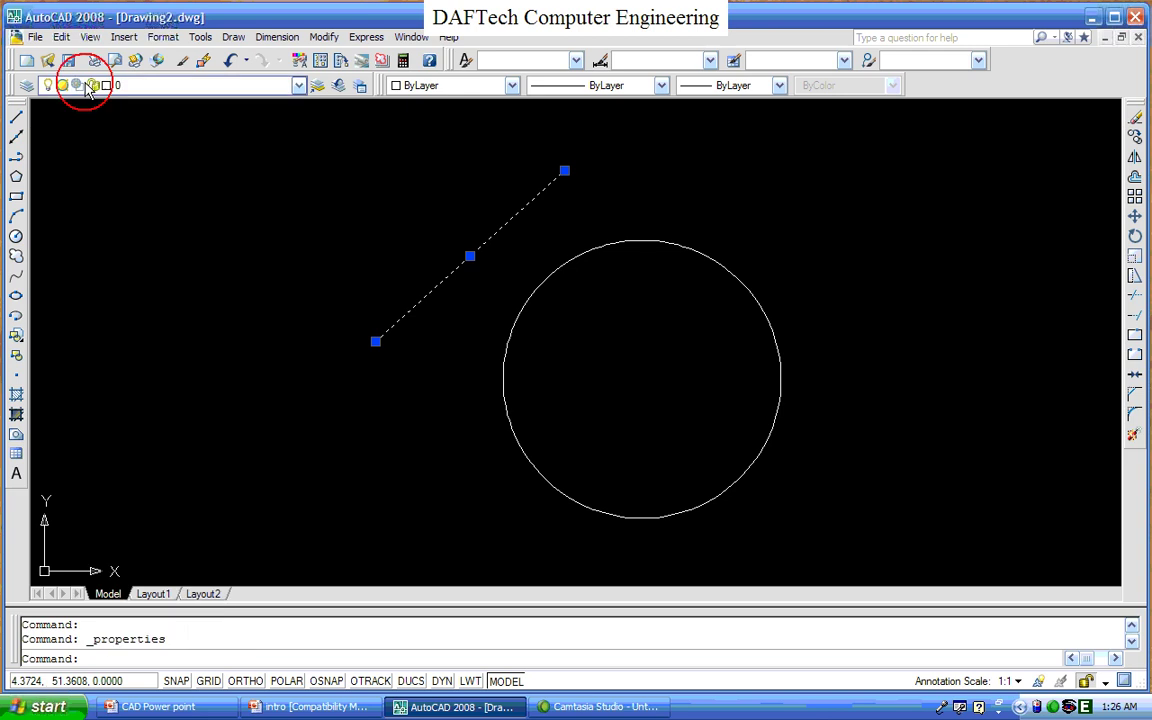
key("Escape")
View the properties of the circle alone, close the palette and clear the selection
left_click(580, 252)
right_click(580, 252)
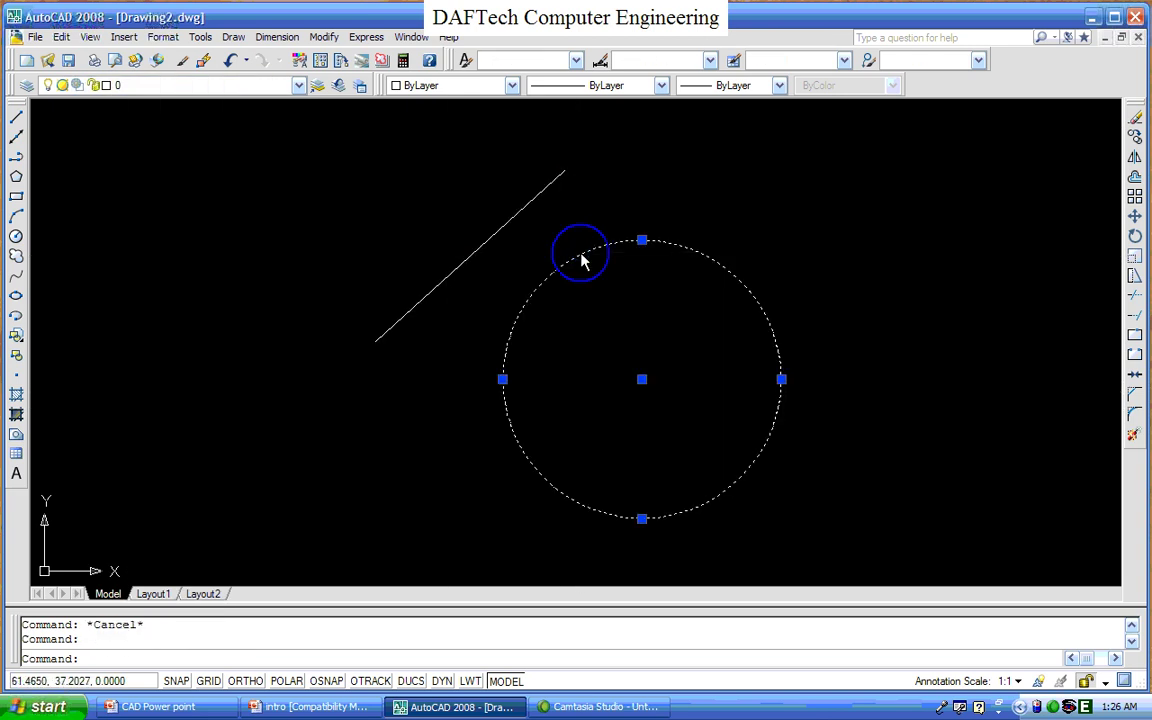
left_click(638, 610)
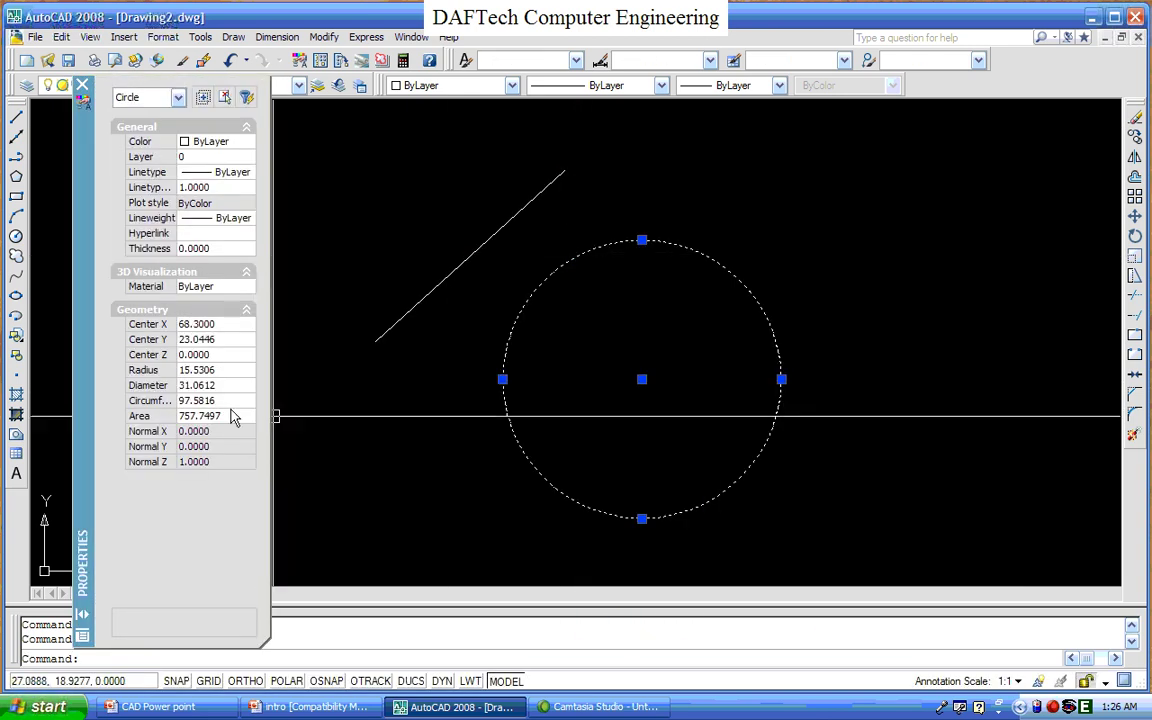
left_click(79, 86)
key("Escape")
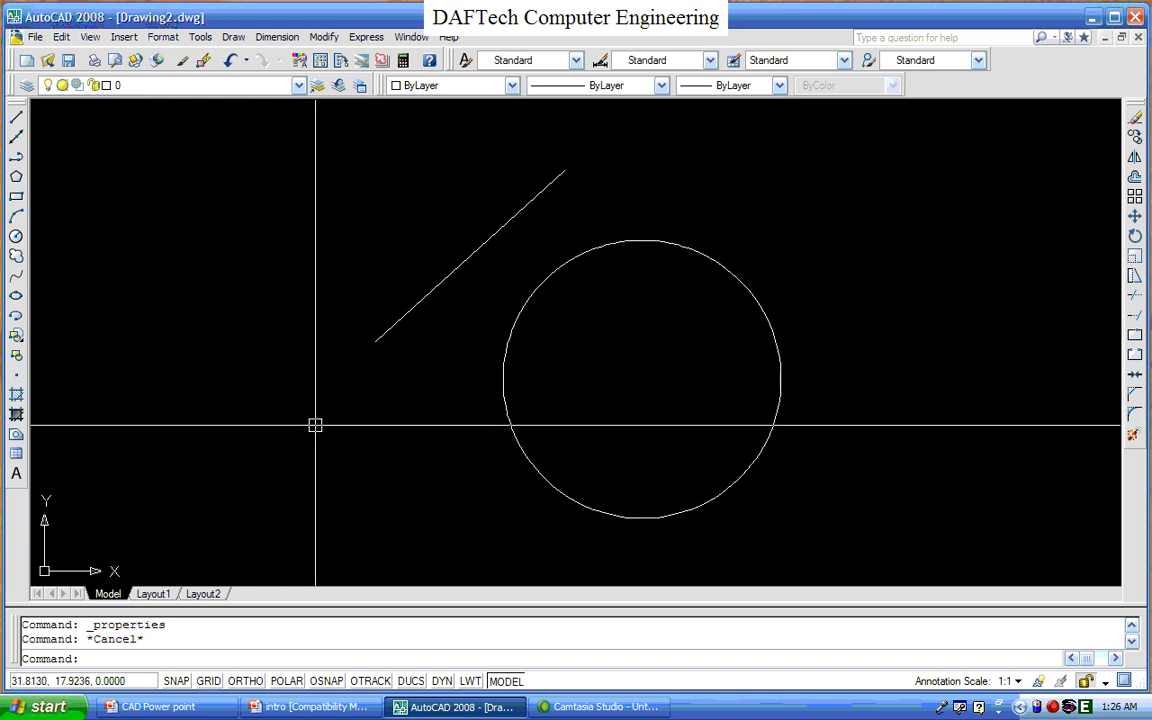
Open the properties of the line alone to review its general and geometry values, close the palette and clear the selection
left_click(470, 256)
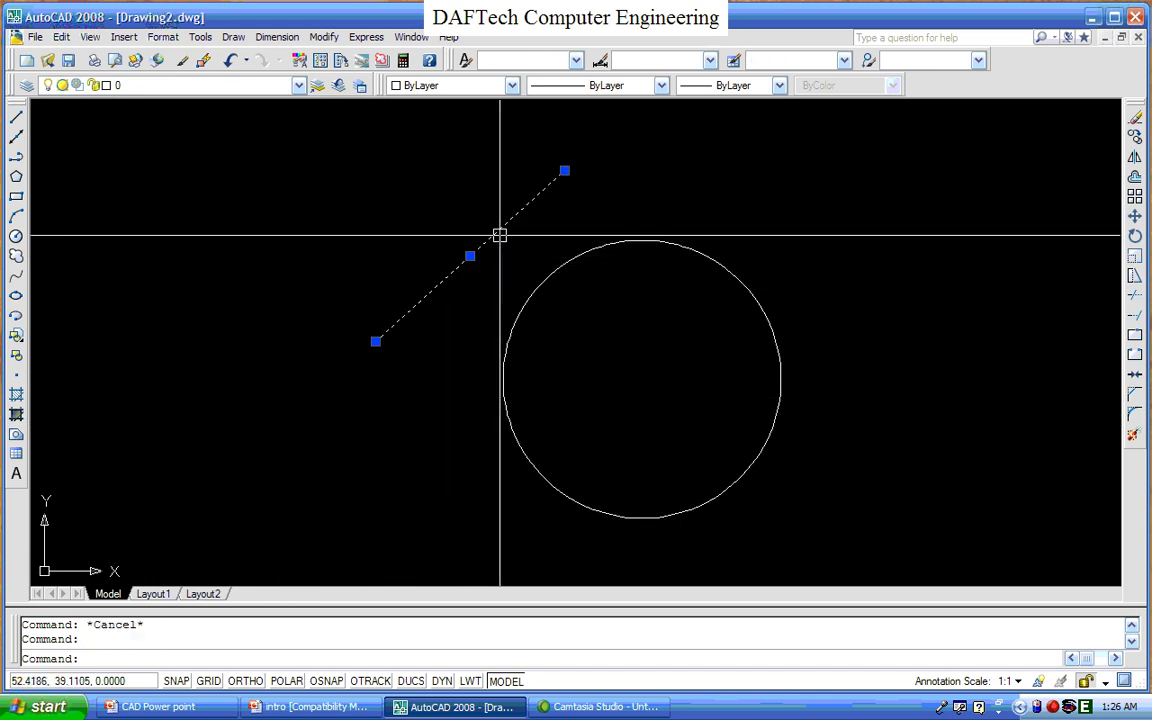
right_click(496, 232)
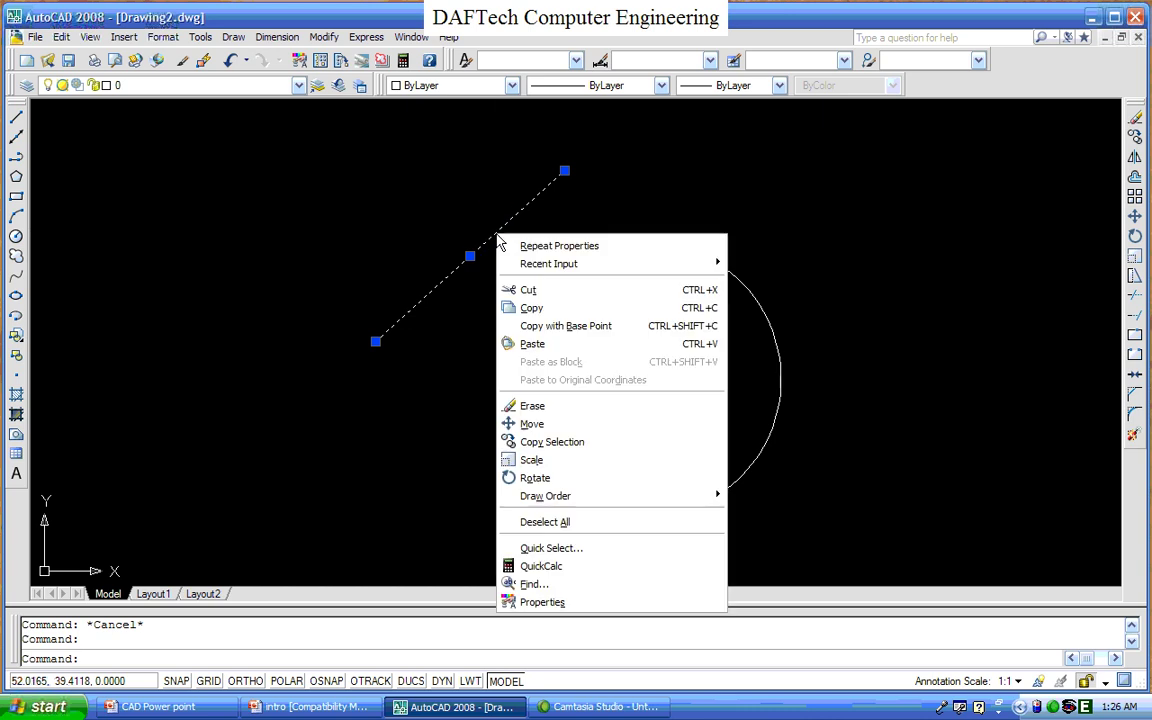
left_click(565, 603)
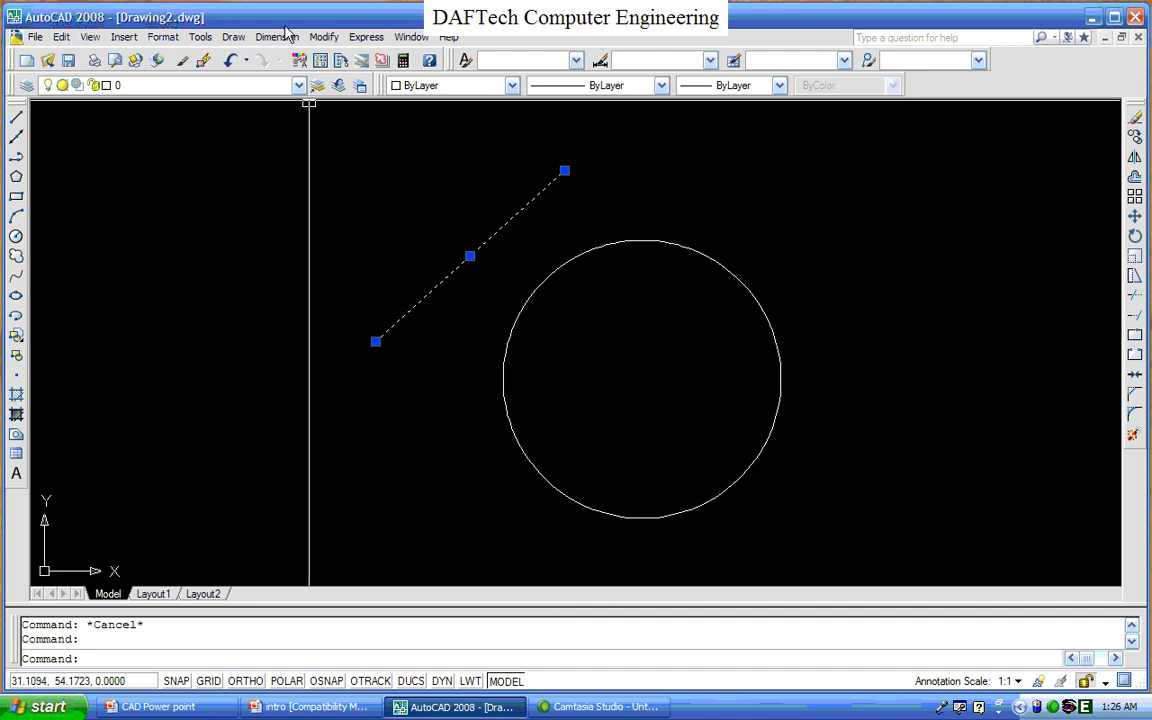
left_click(299, 62)
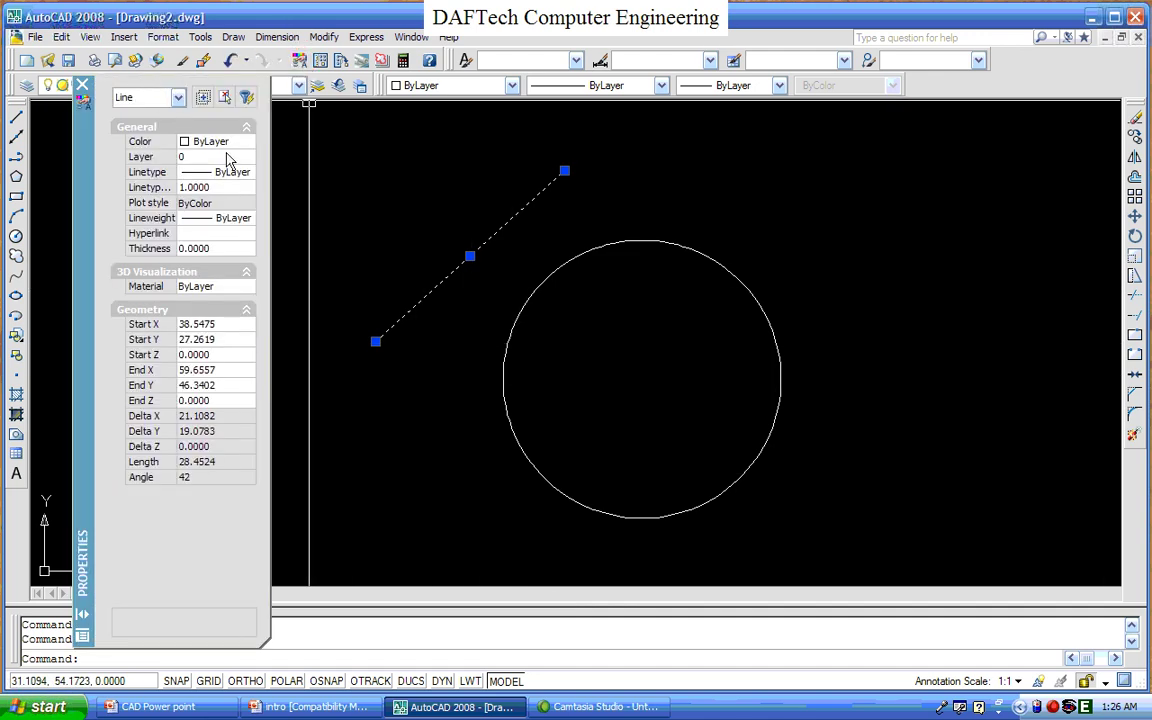
left_click(83, 90)
key("Escape")
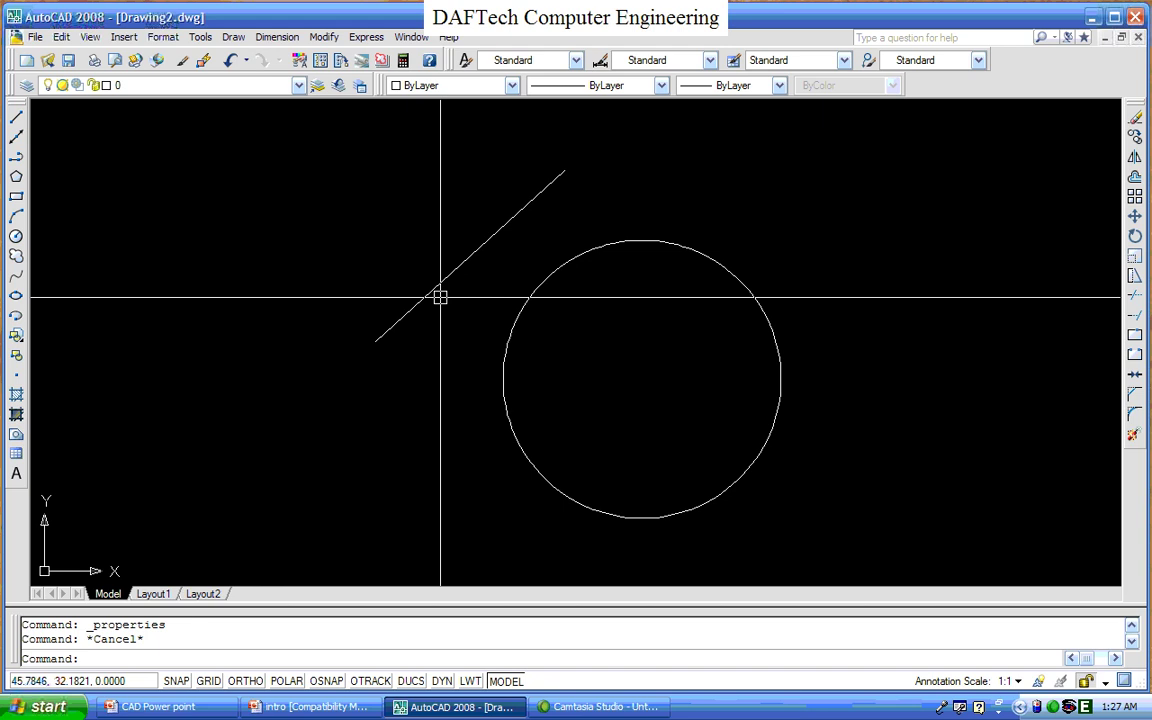
Select the line and the circle together and erase both from the drawing
left_click(591, 311)
left_click(401, 203)
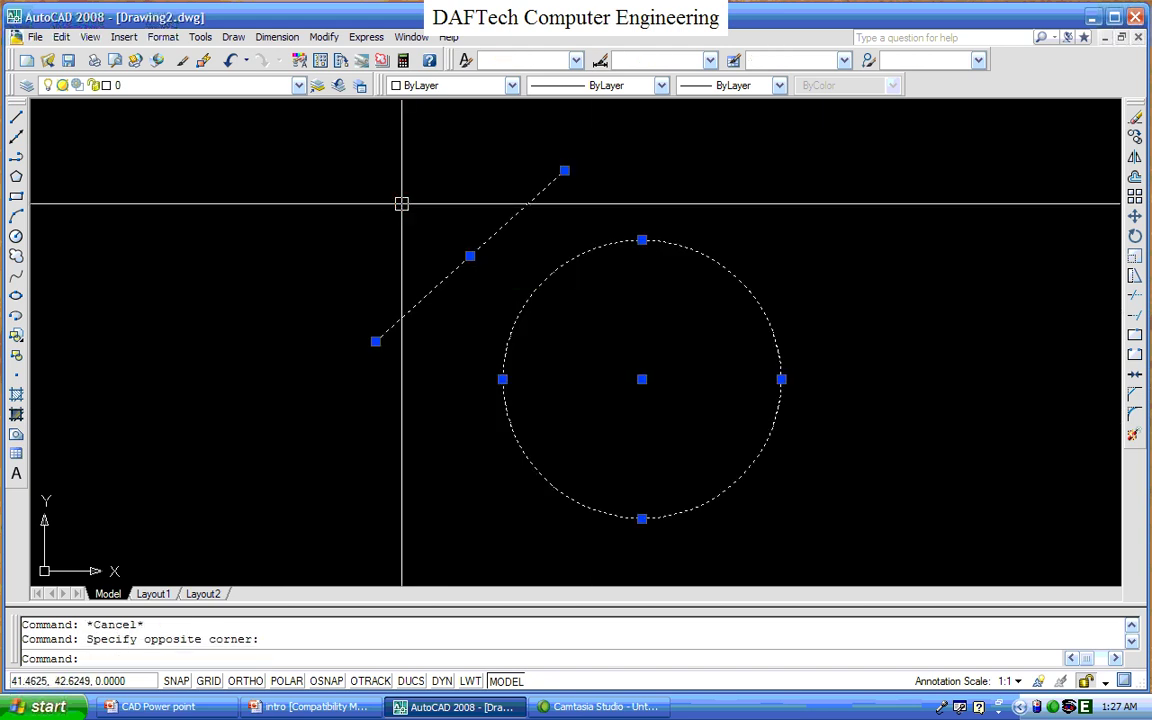
key("Delete")
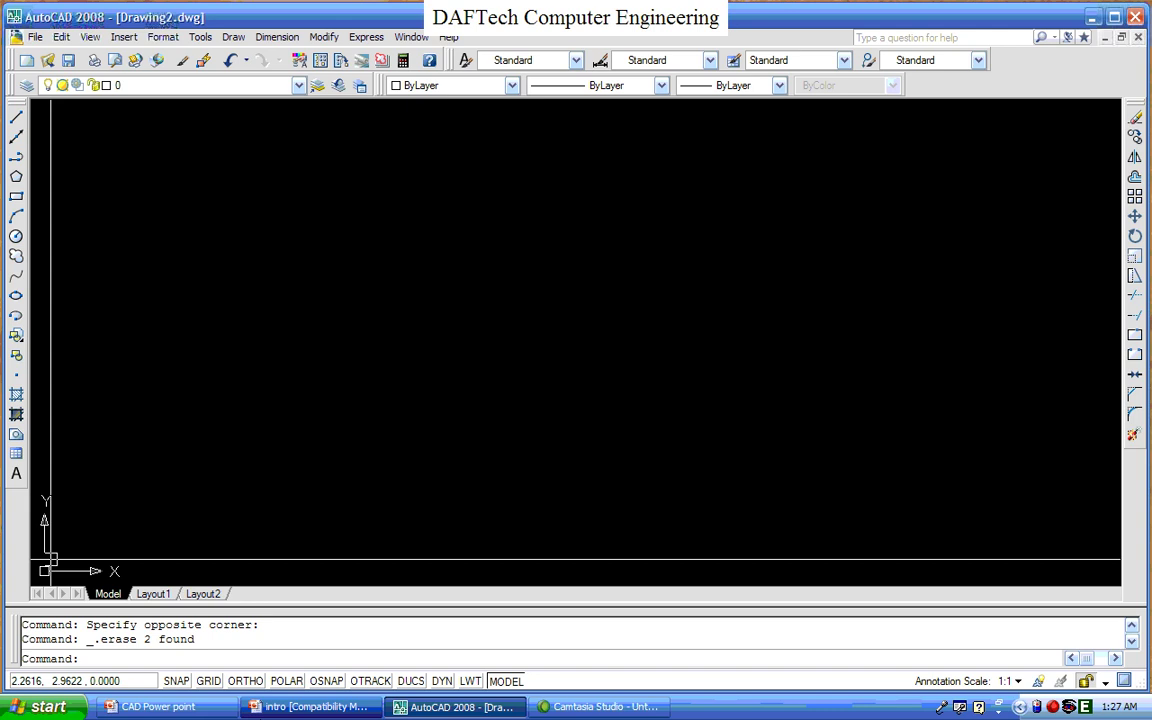
Create a wide multiline text box in the empty drawing area containing "DAFTech computer engineer"
left_click(16, 473)
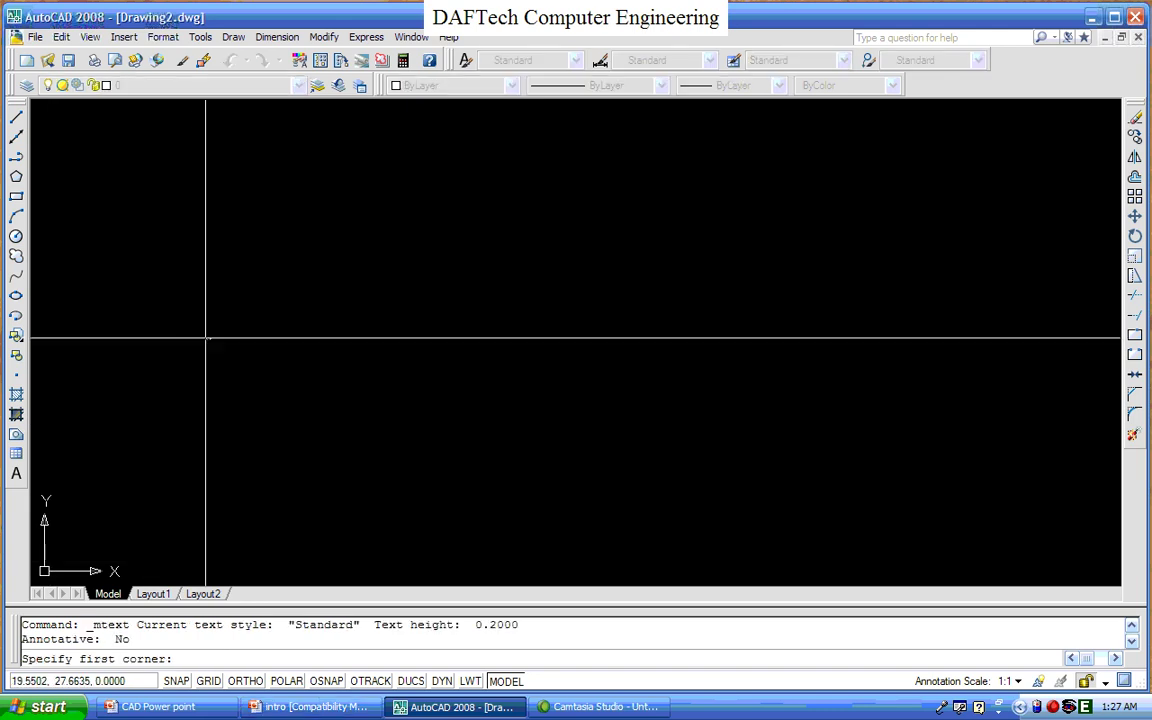
left_click(220, 288)
left_click(630, 372)
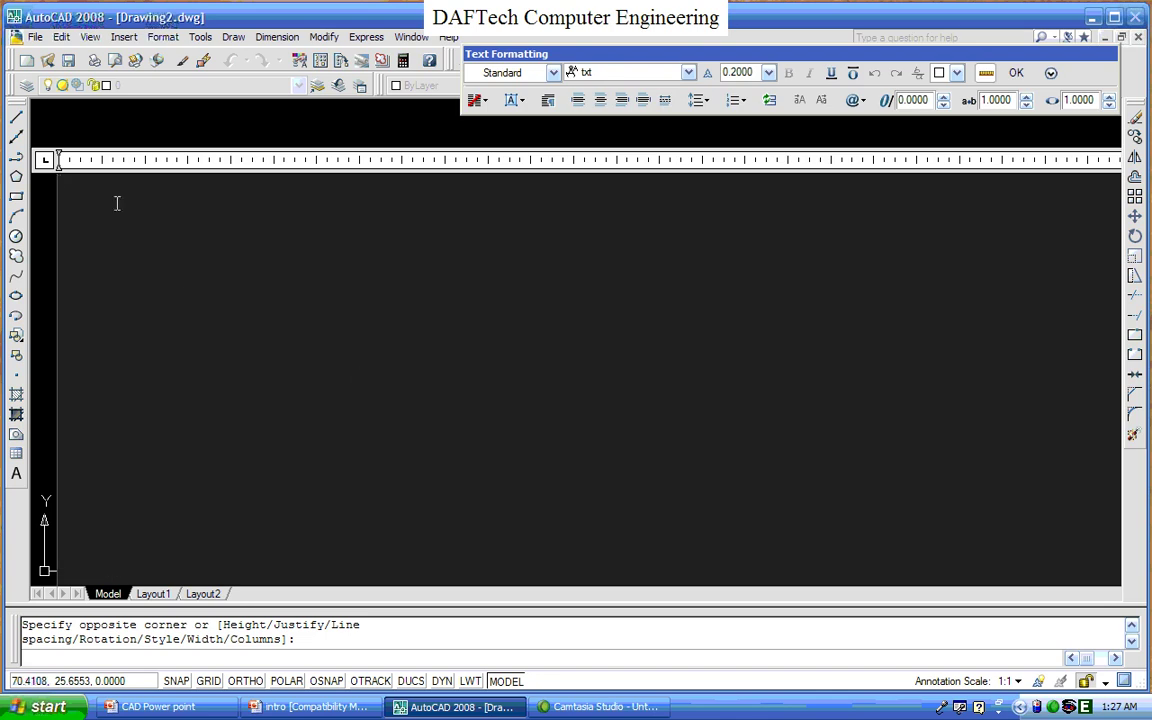
type("daftECH")
key("BackSpace")
key("BackSpace")
key("BackSpace")
type("DAFTech computer")
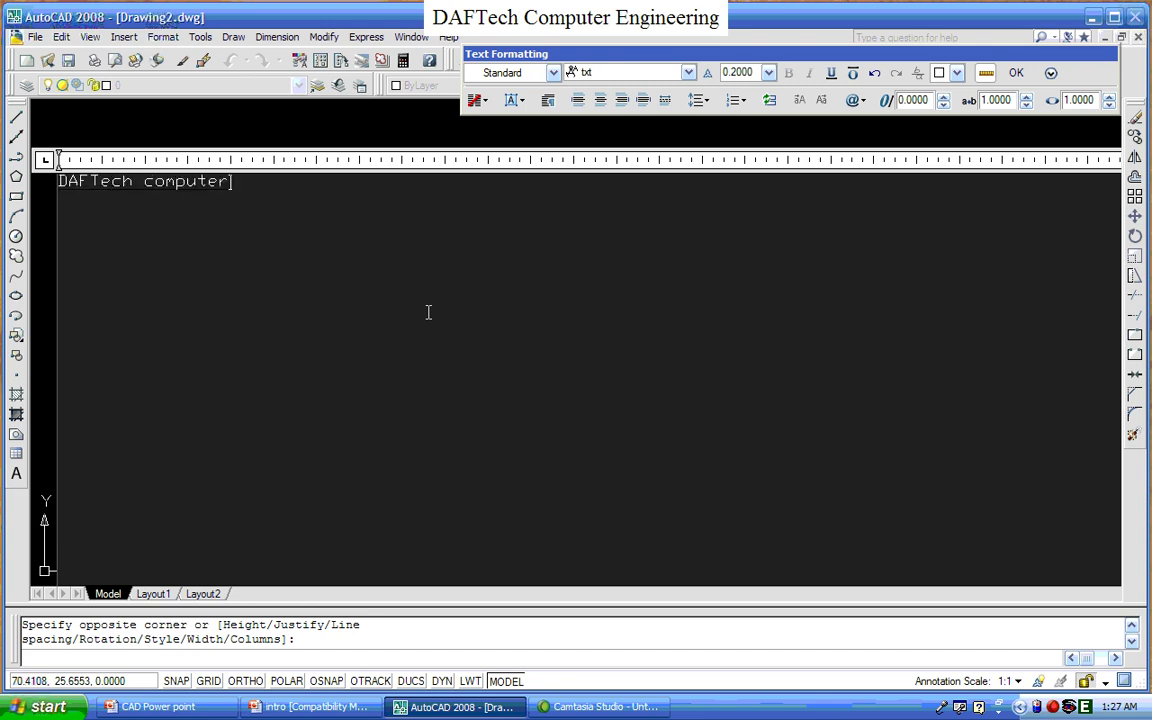
type(" enginee")
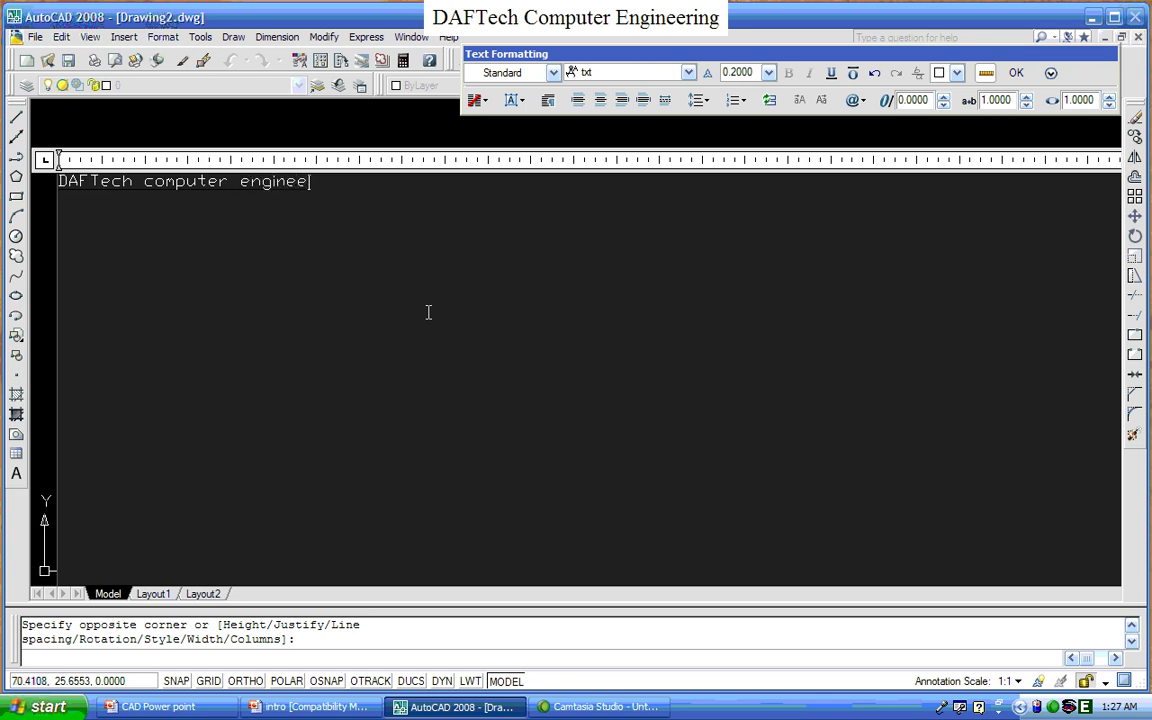
type("rin")
left_click(1016, 72)
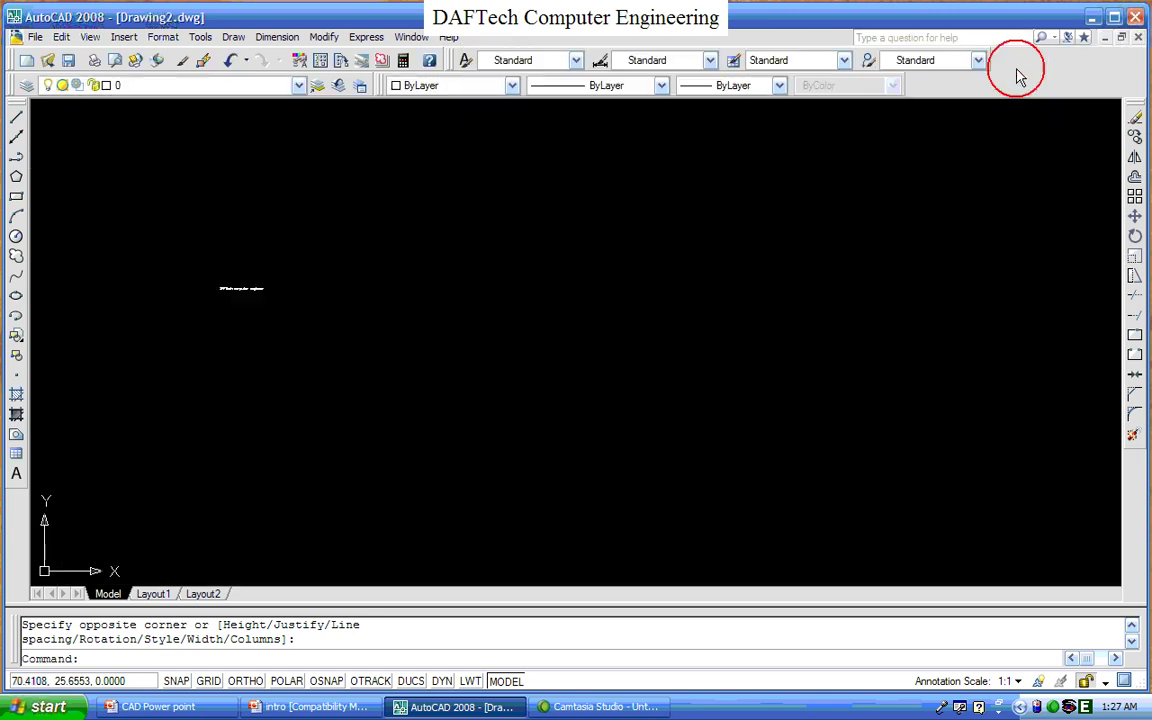
Reopen the multiline text for editing and extend its last word so it reads "DAFTech computer engineering"
scroll(218, 288, "up", 10)
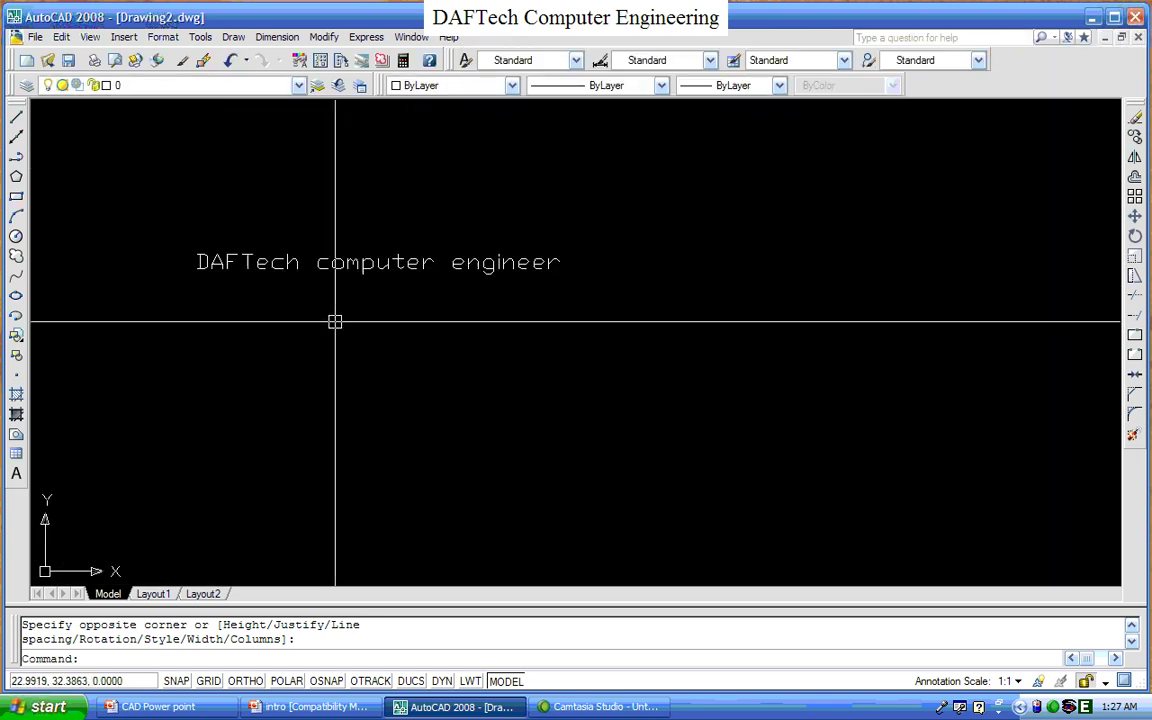
scroll(388, 414, "down", 2)
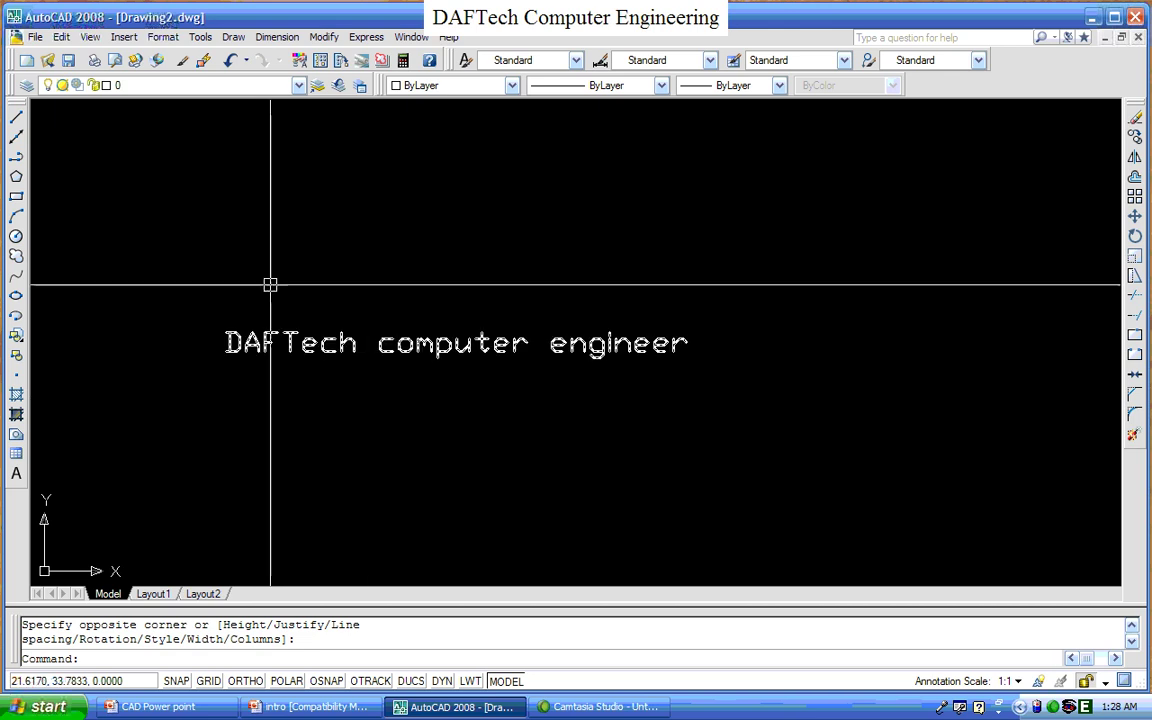
left_click(433, 348)
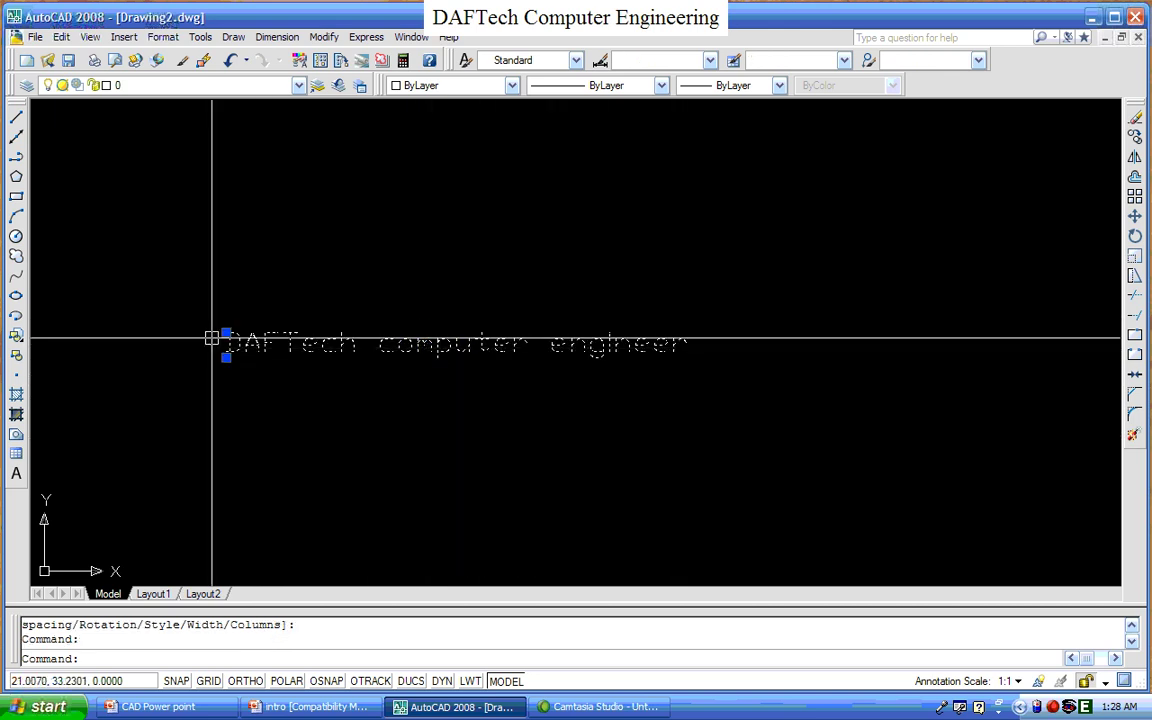
double_click(431, 346)
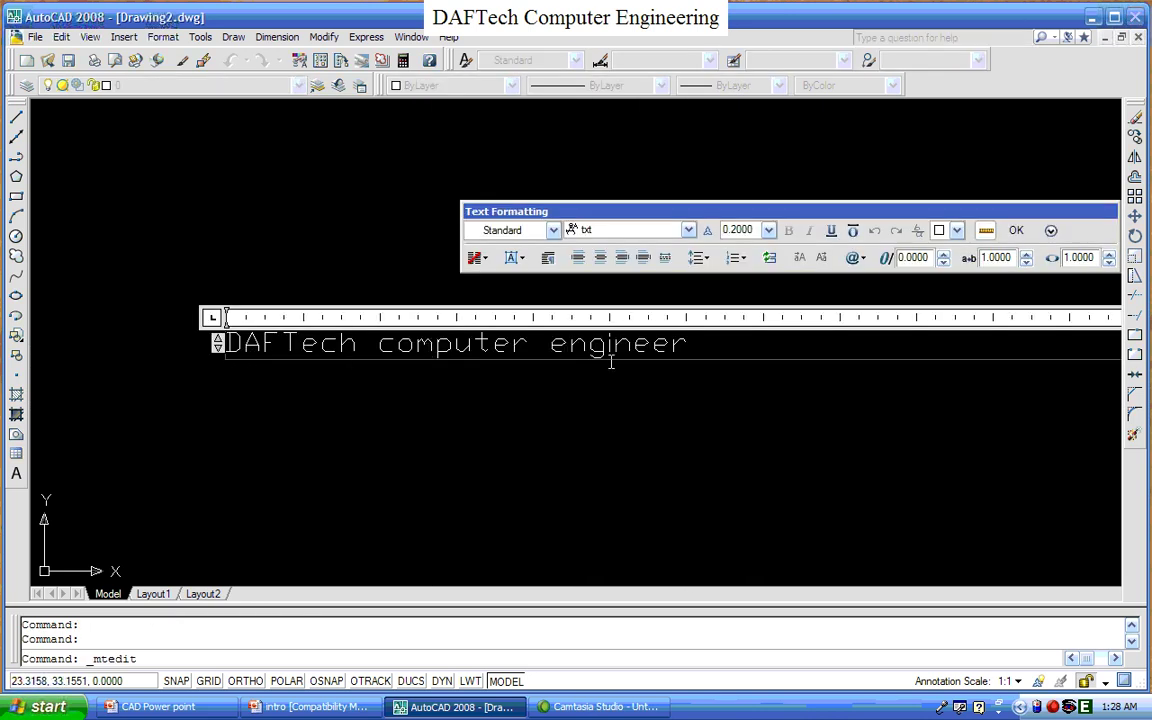
left_click(718, 427)
type("ing")
Try the Maiandra GD font on the whole text, and reapply the Standard text style
left_click_drag(738, 344, 222, 344)
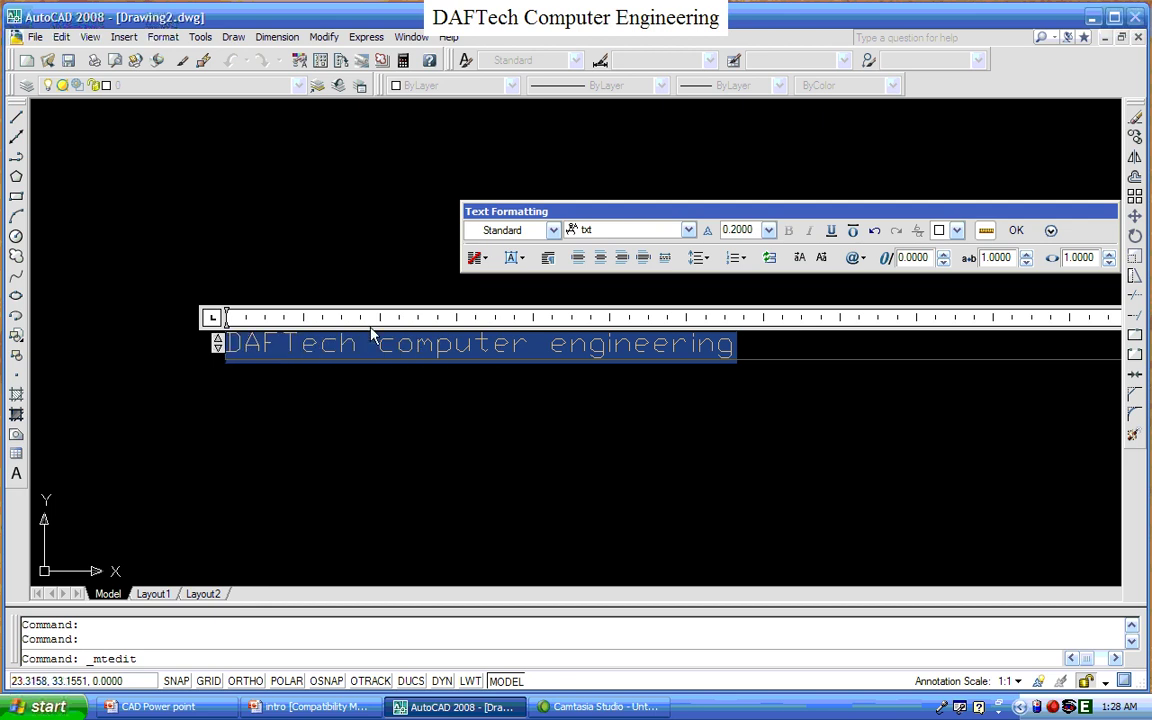
left_click(688, 230)
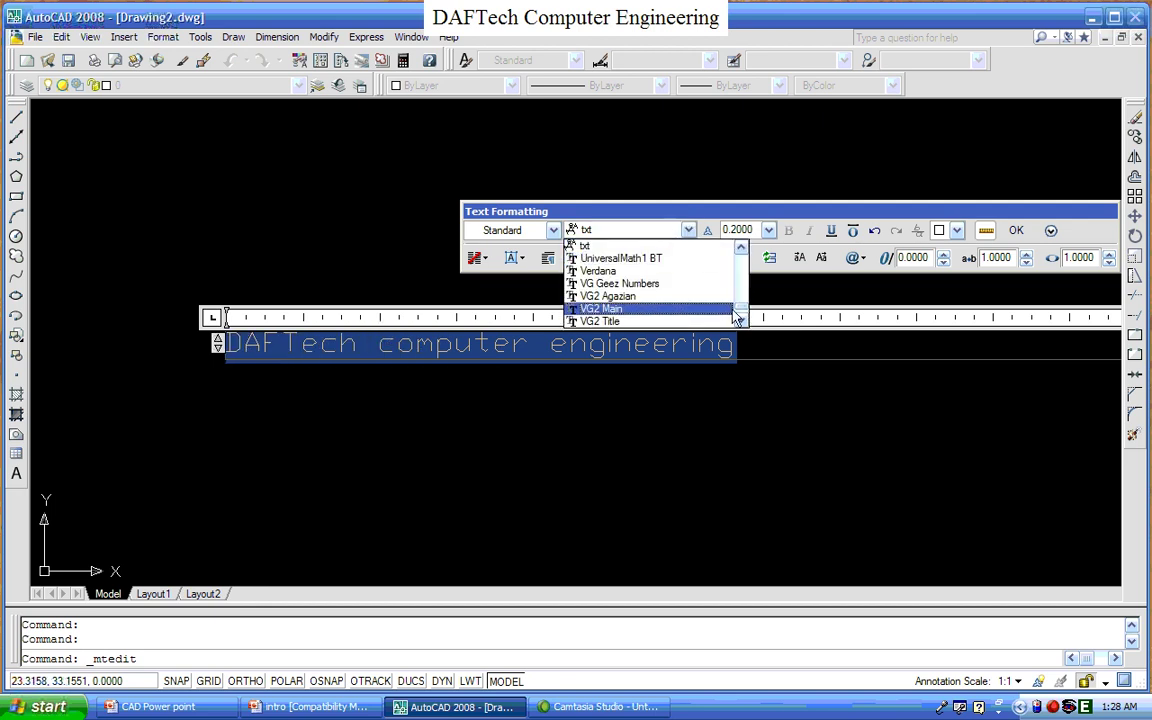
scroll(738, 309, "up", 15)
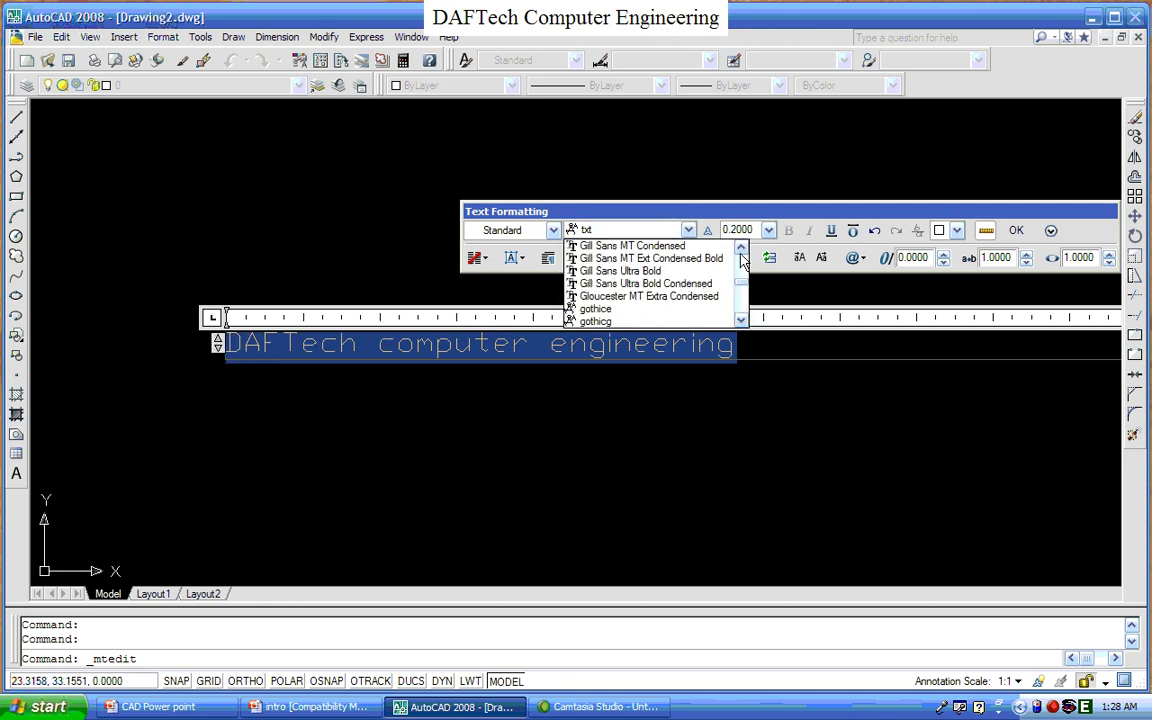
scroll(741, 258, "up", 5)
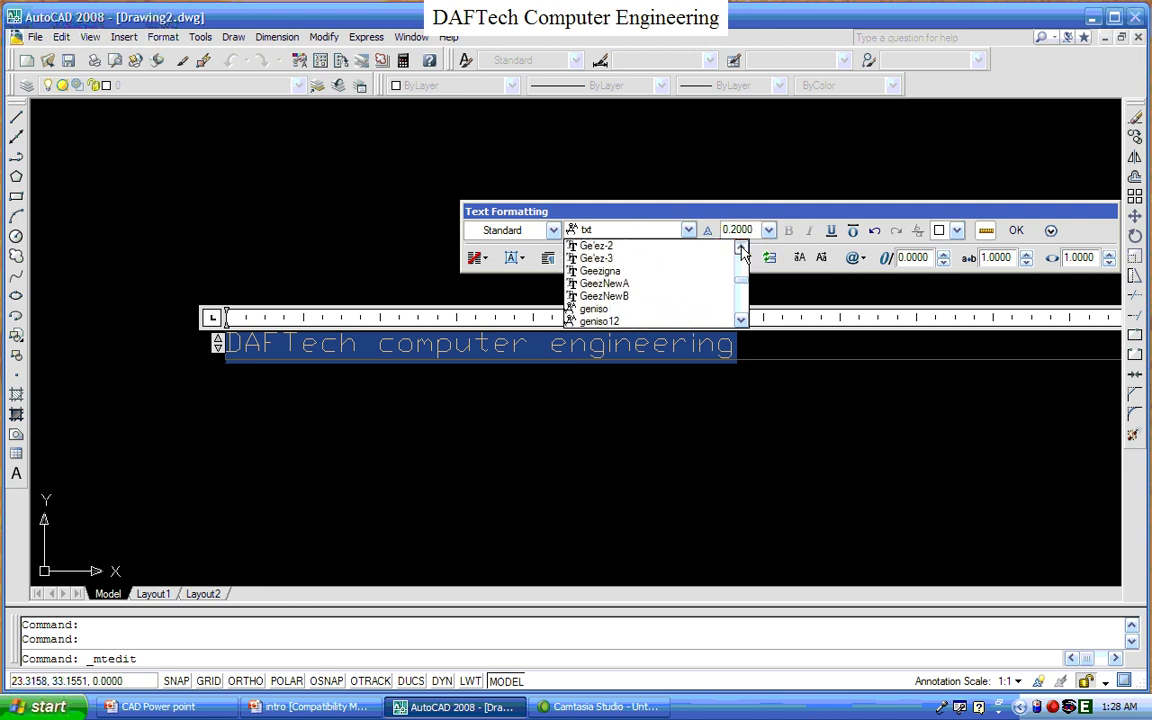
scroll(741, 300, "up", 3)
scroll(741, 321, "down", 3)
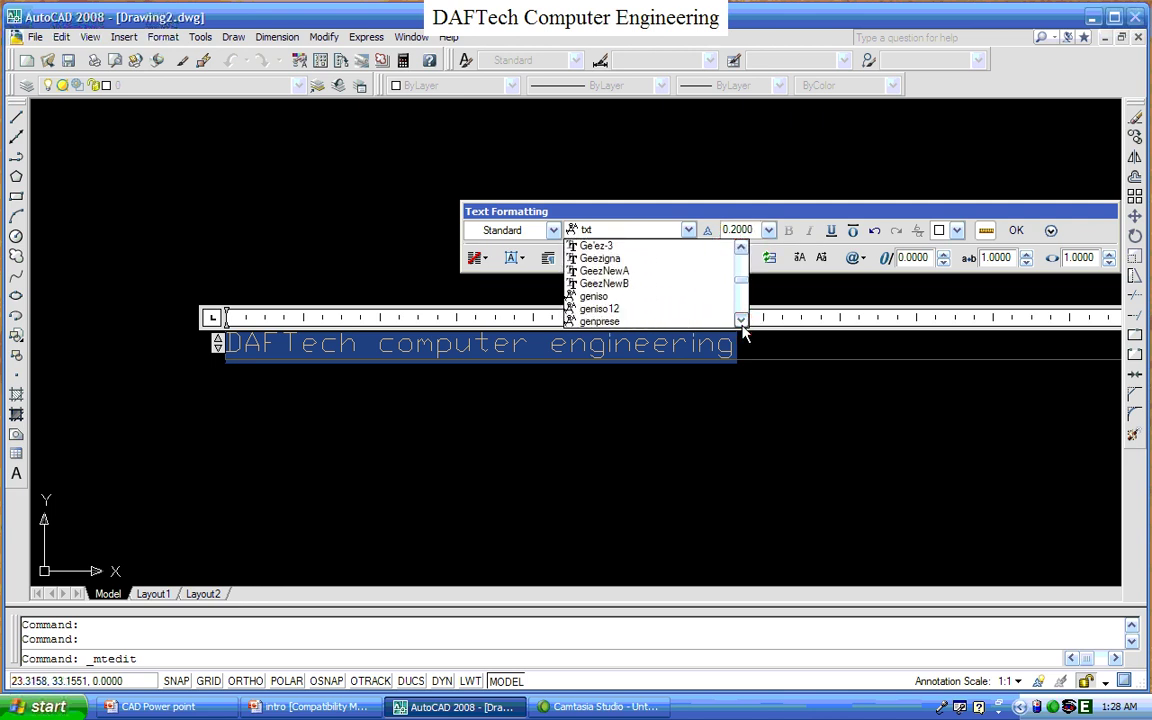
scroll(742, 324, "down", 13)
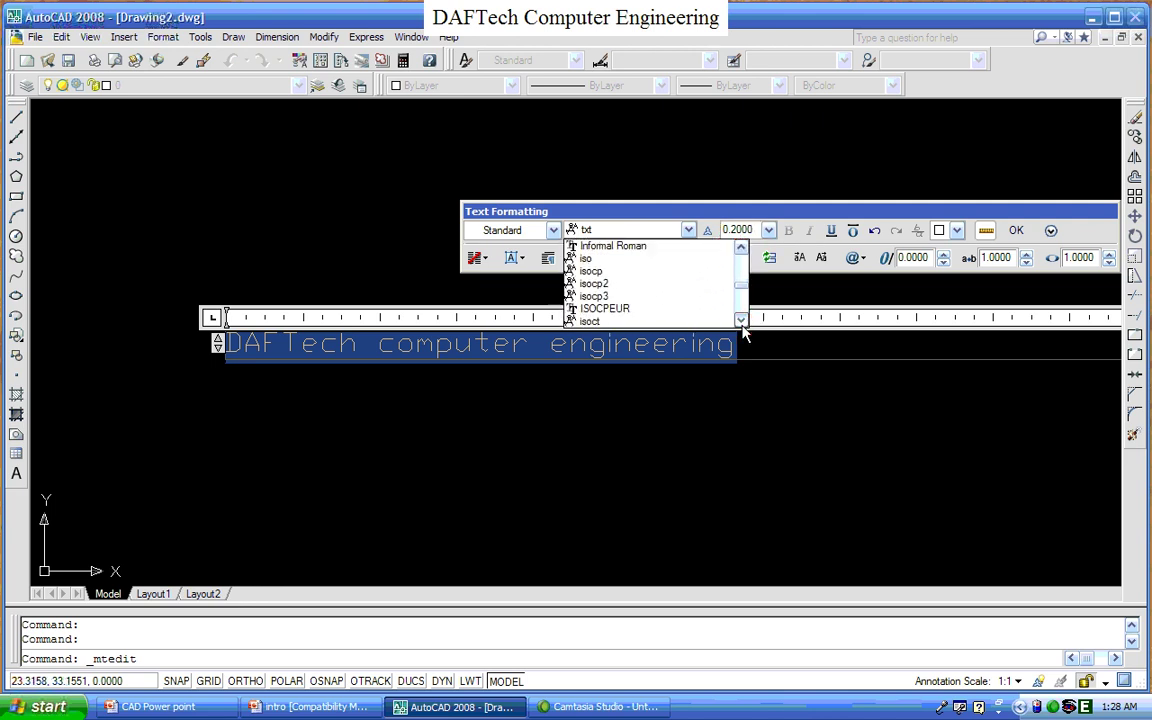
scroll(743, 328, "down", 12)
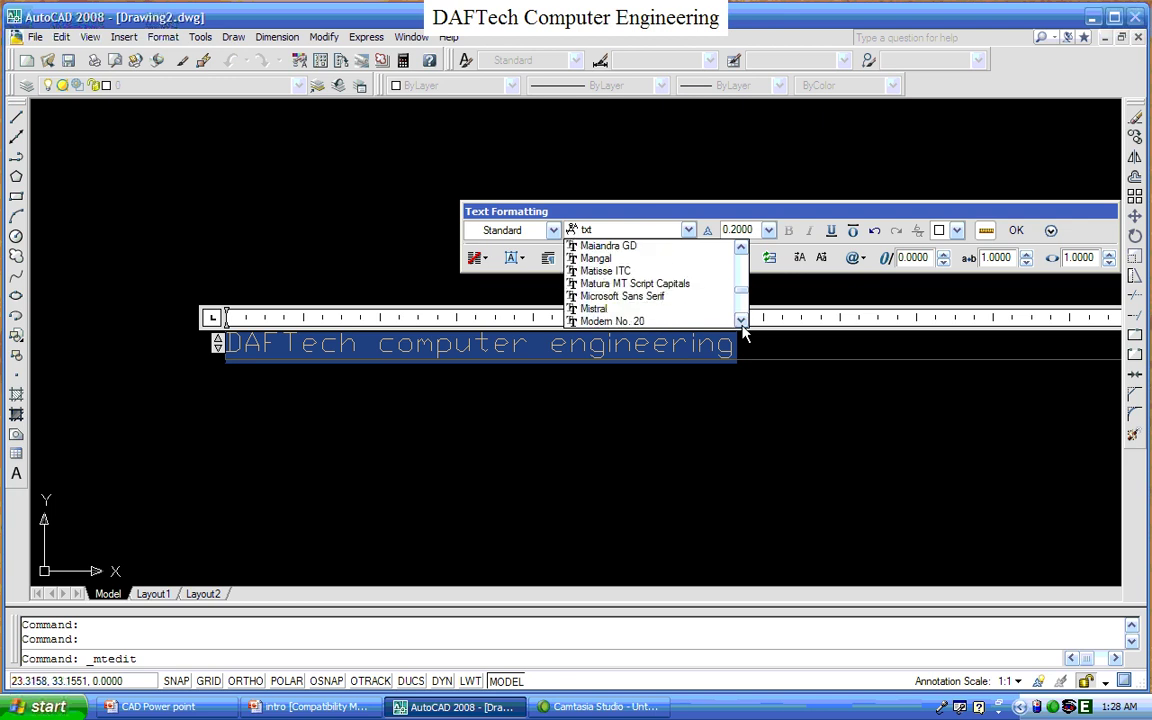
left_click(627, 248)
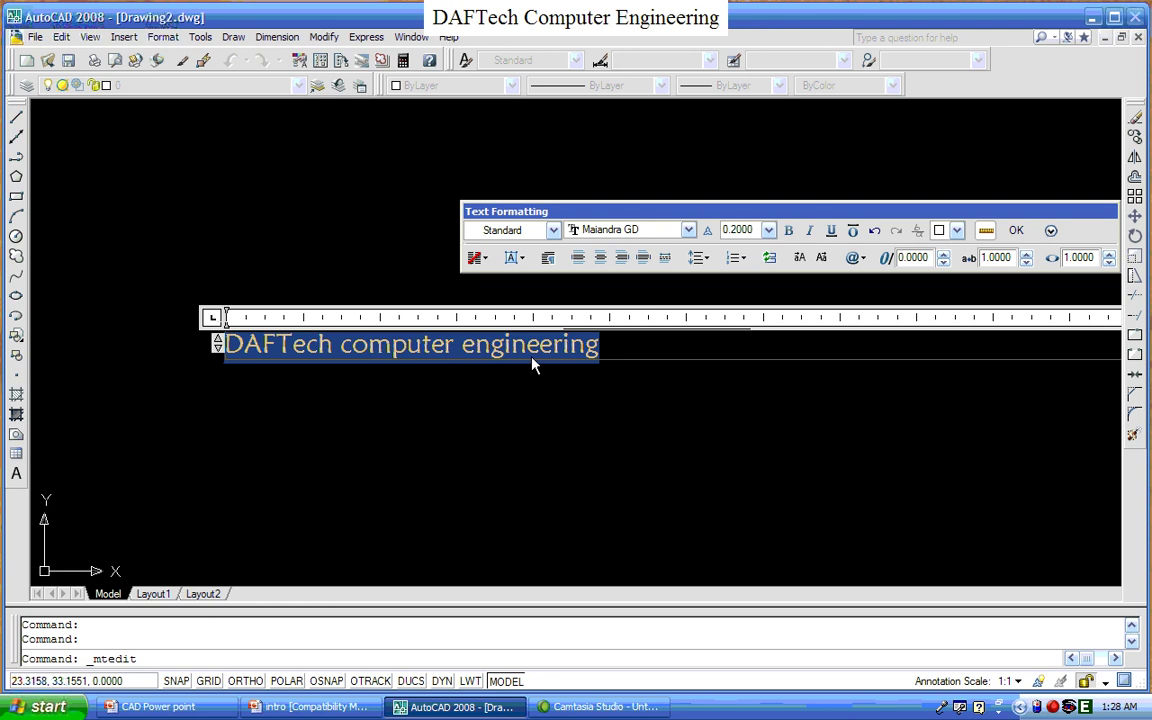
left_click(552, 231)
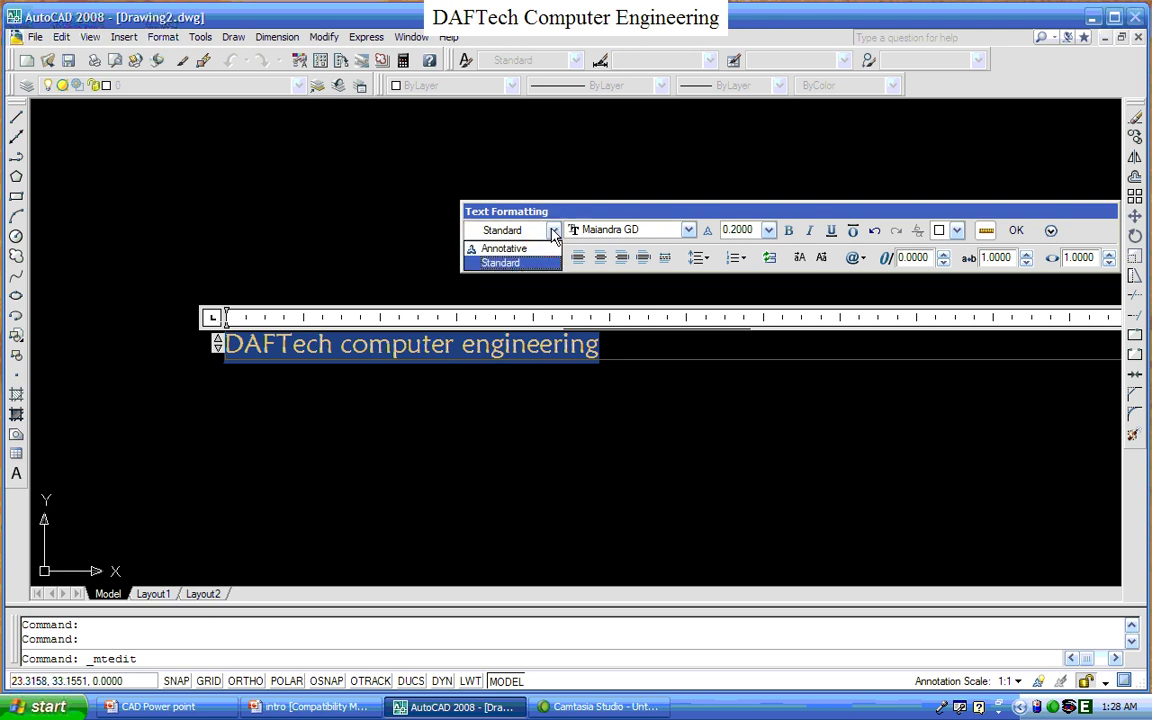
left_click(500, 262)
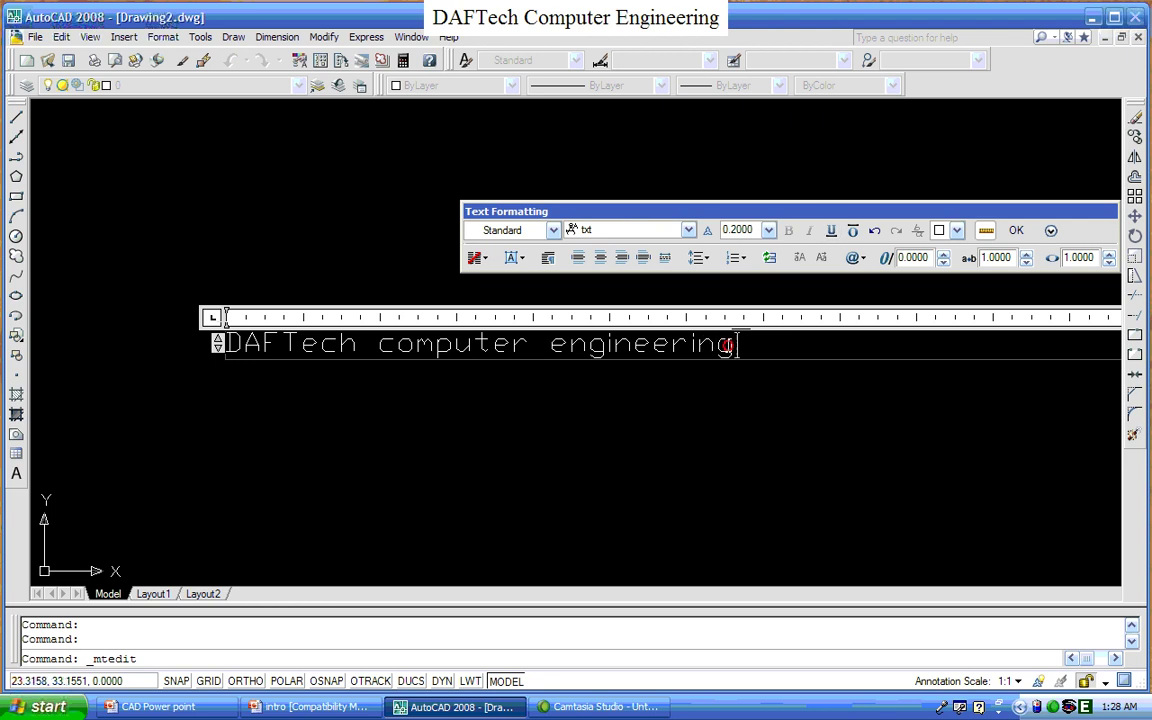
Format the whole "DAFTech computer engineering" text in Maiandra GD with bold, underline and italic
left_click_drag(735, 343, 118, 355)
left_click(687, 230)
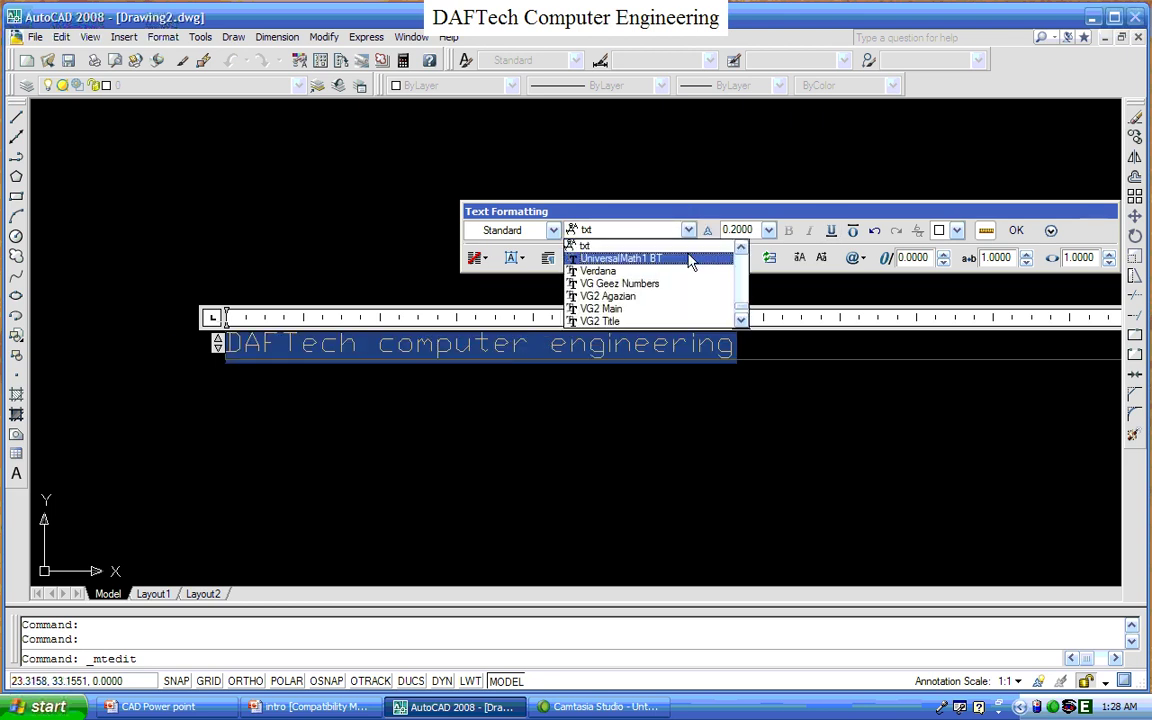
left_click_drag(743, 314, 743, 292)
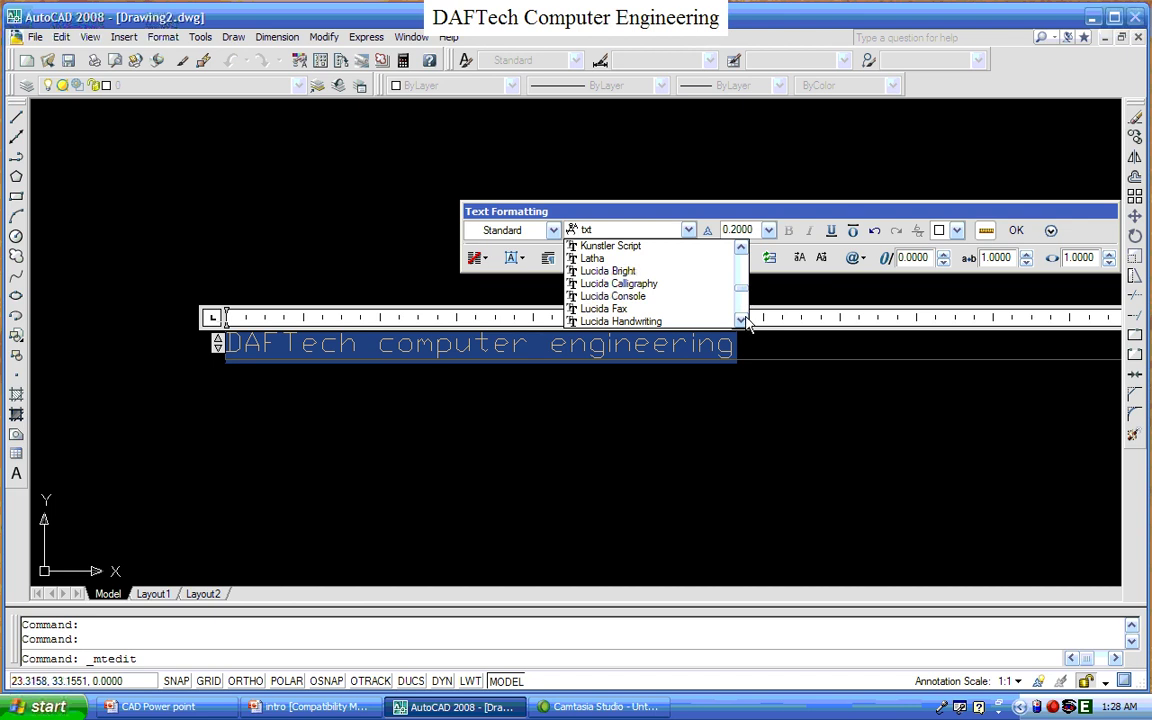
left_click(741, 320)
left_click(741, 320)
left_click(741, 320)
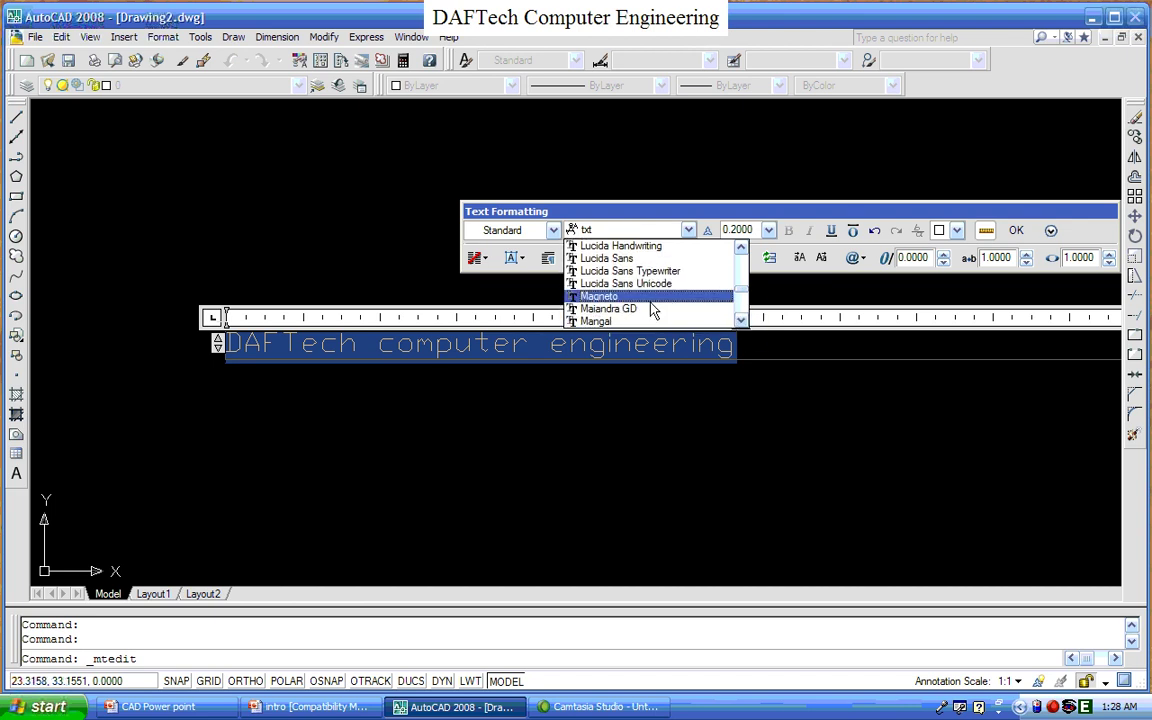
left_click(632, 315)
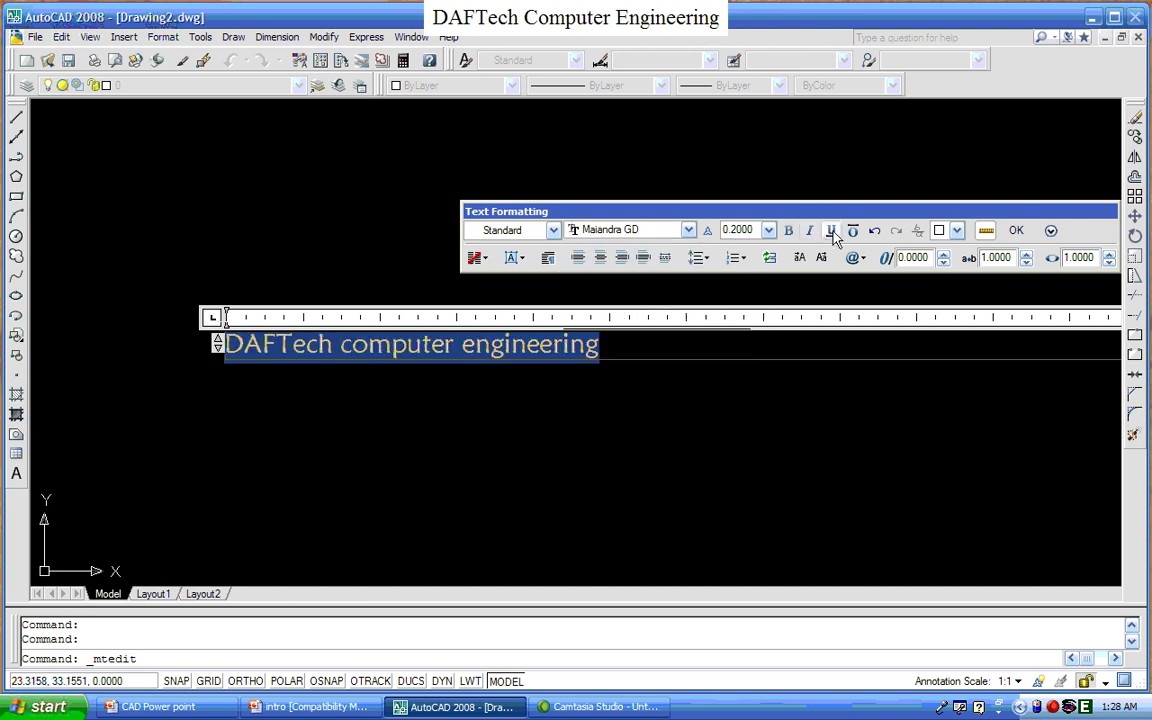
left_click(789, 231)
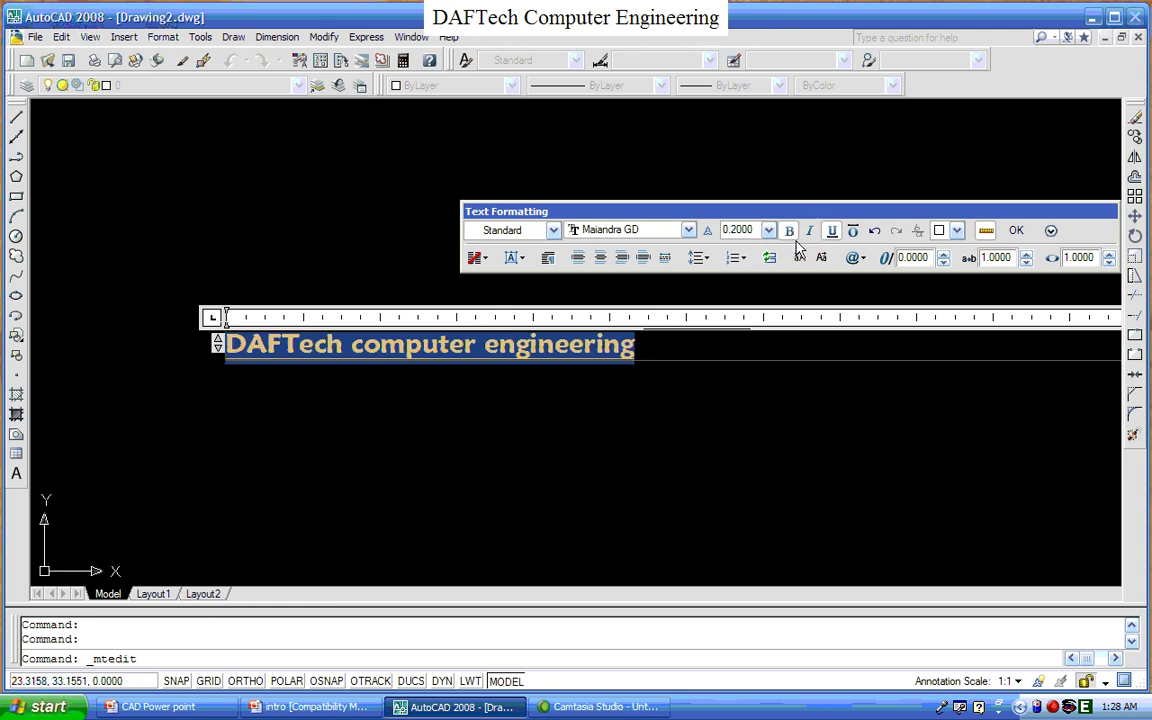
left_click(811, 231)
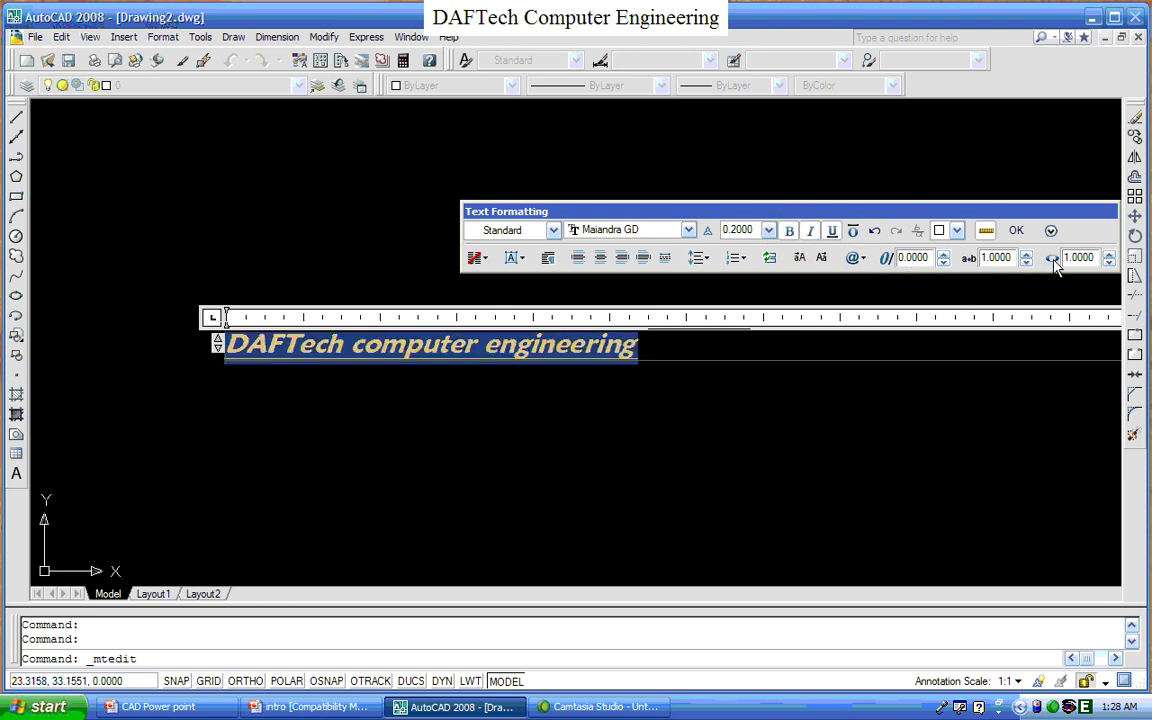
Set the selected text's width factor to 1.6 and its character tracking to 1.25
left_click(1109, 254)
left_click(1109, 254)
left_click(1109, 254)
left_click(1109, 254)
left_click(1109, 254)
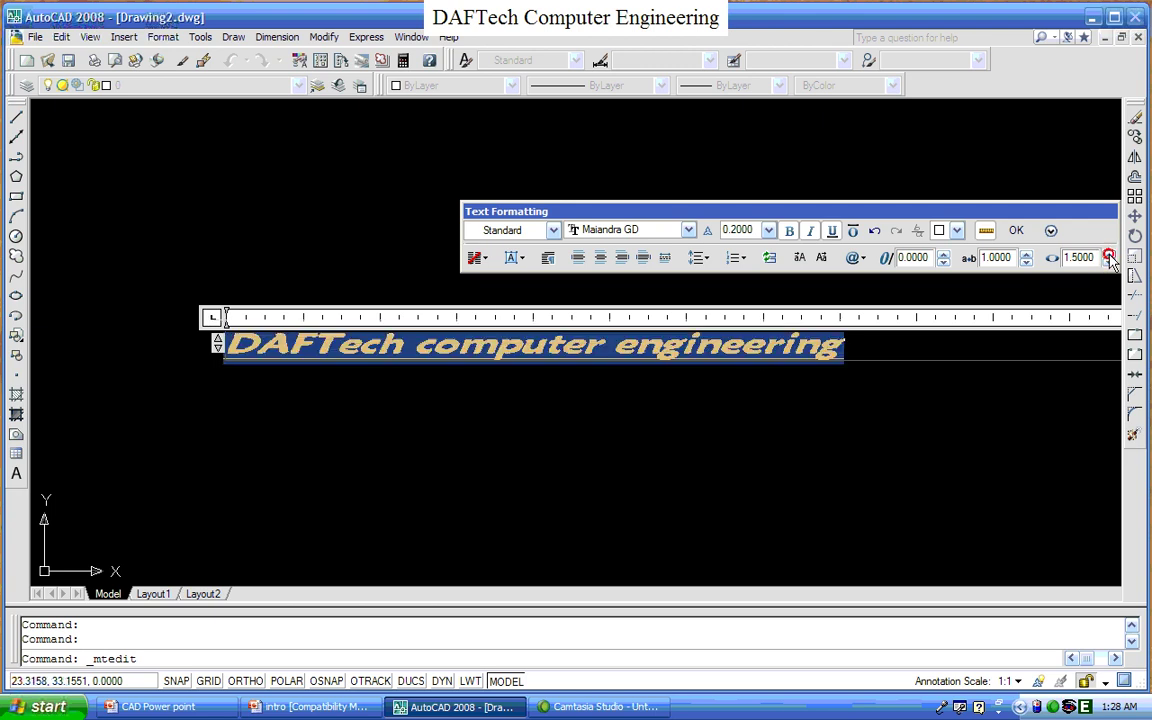
left_click(1109, 254)
left_click(1026, 253)
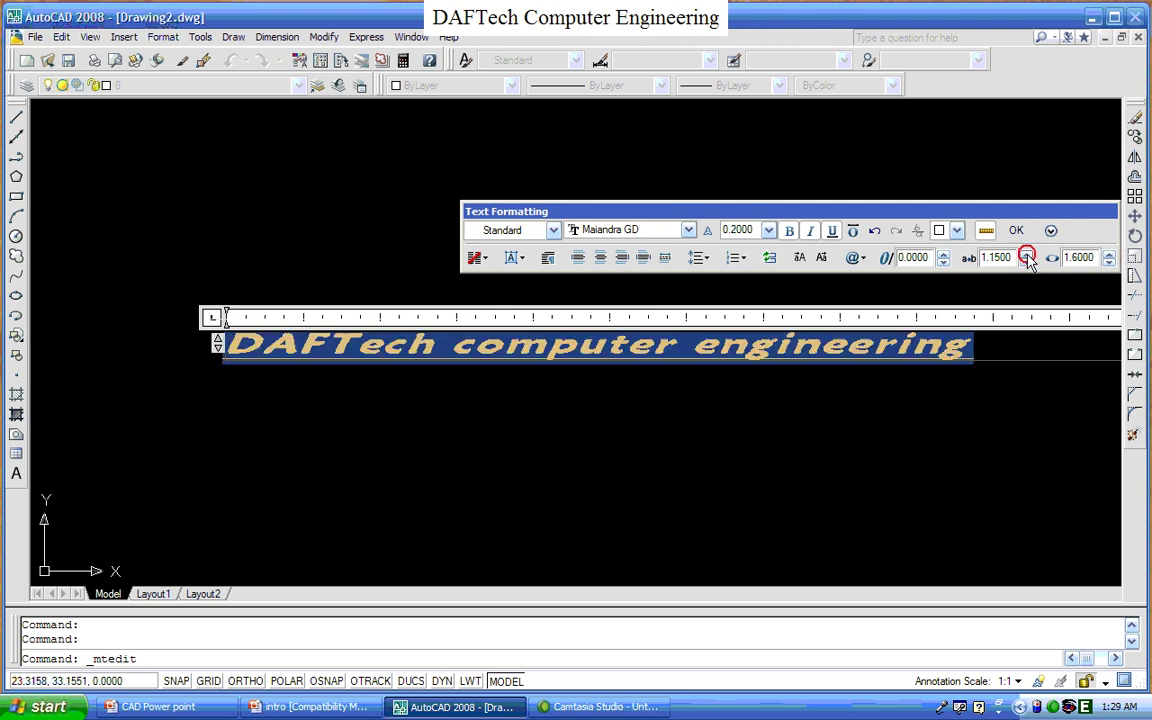
left_click(1026, 253)
left_click(1027, 254)
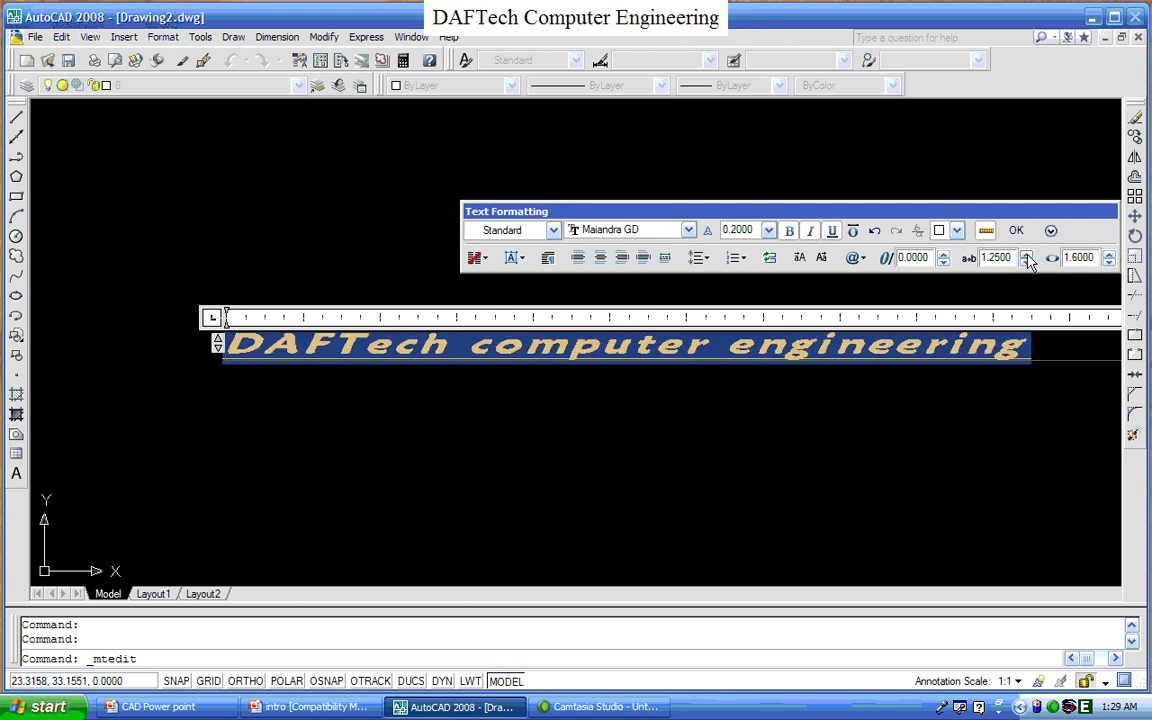
Set the selected multiline text's oblique angle to -6 and close the text editor to inspect the formatted text
left_click(943, 260)
left_click(943, 262)
left_click(943, 262)
left_click(943, 262)
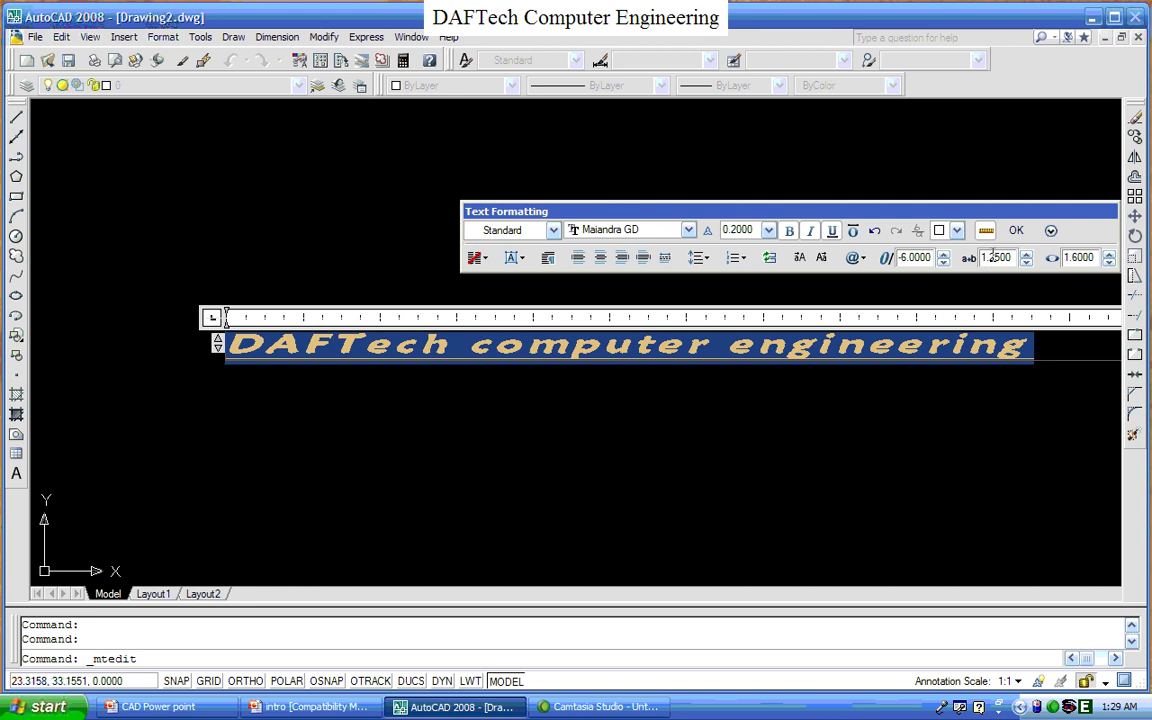
left_click(1012, 230)
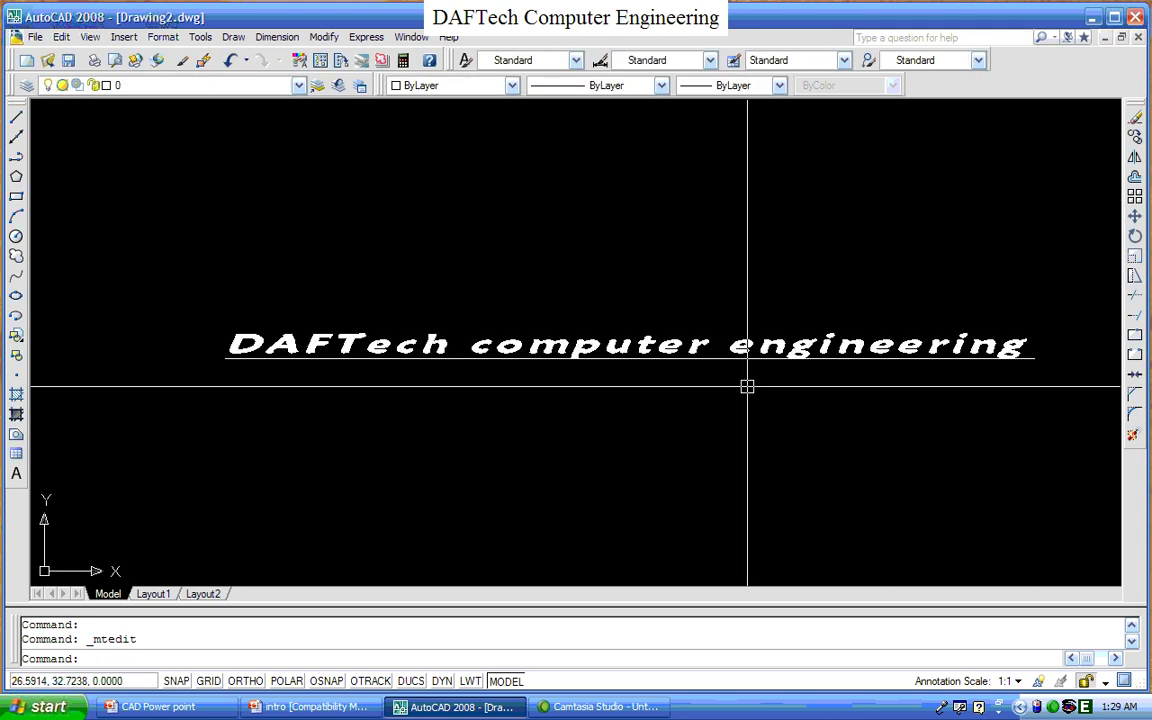
scroll(702, 414, "up", 2)
scroll(603, 403, "down", 3)
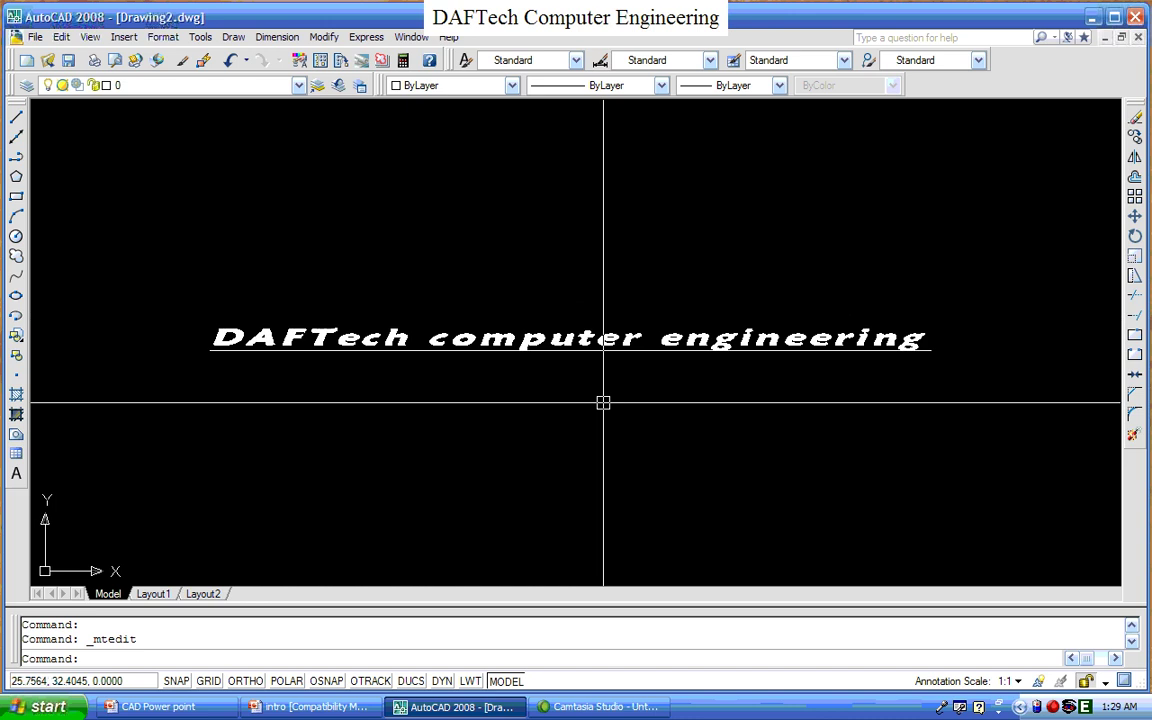
scroll(615, 408, "up", 2)
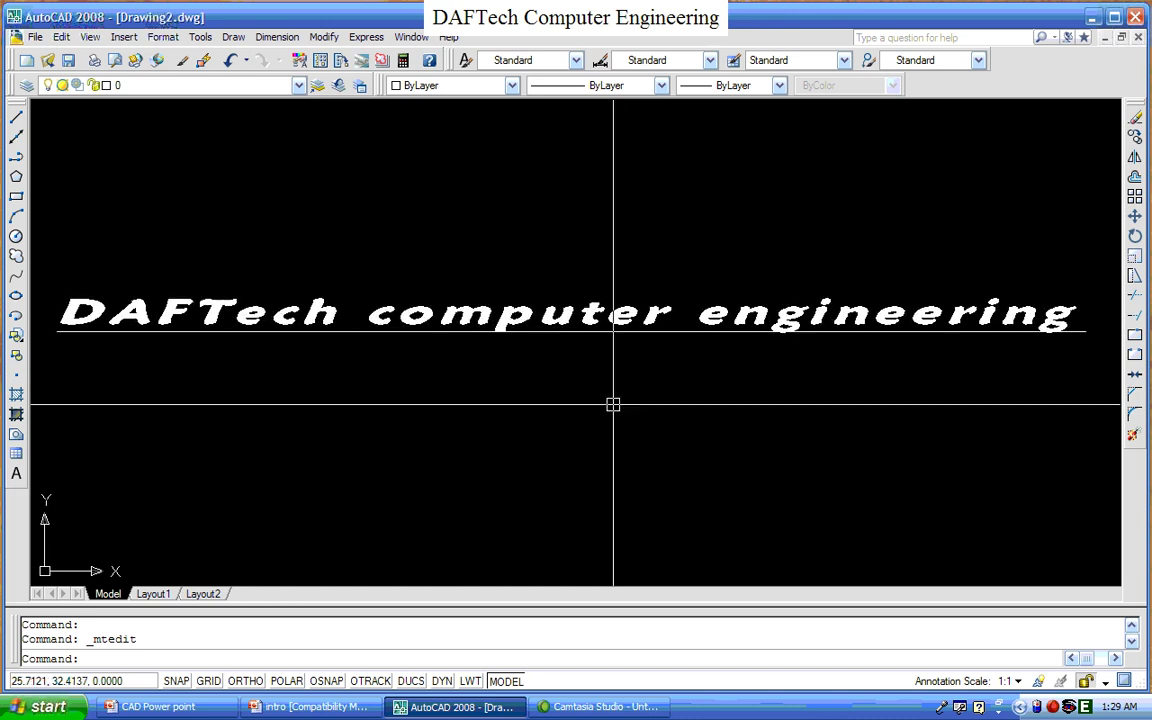
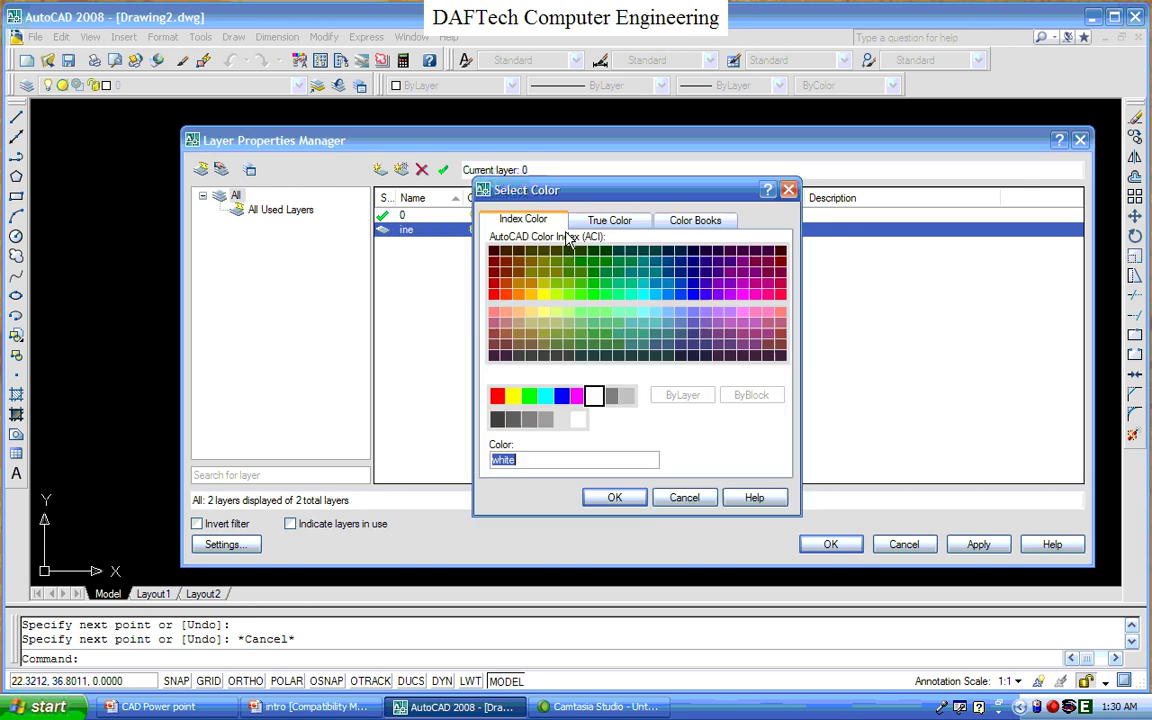
Set the "ine" layer's colour to red and its lineweight to 0.60 mm, and accept the layer settings
left_click(510, 398)
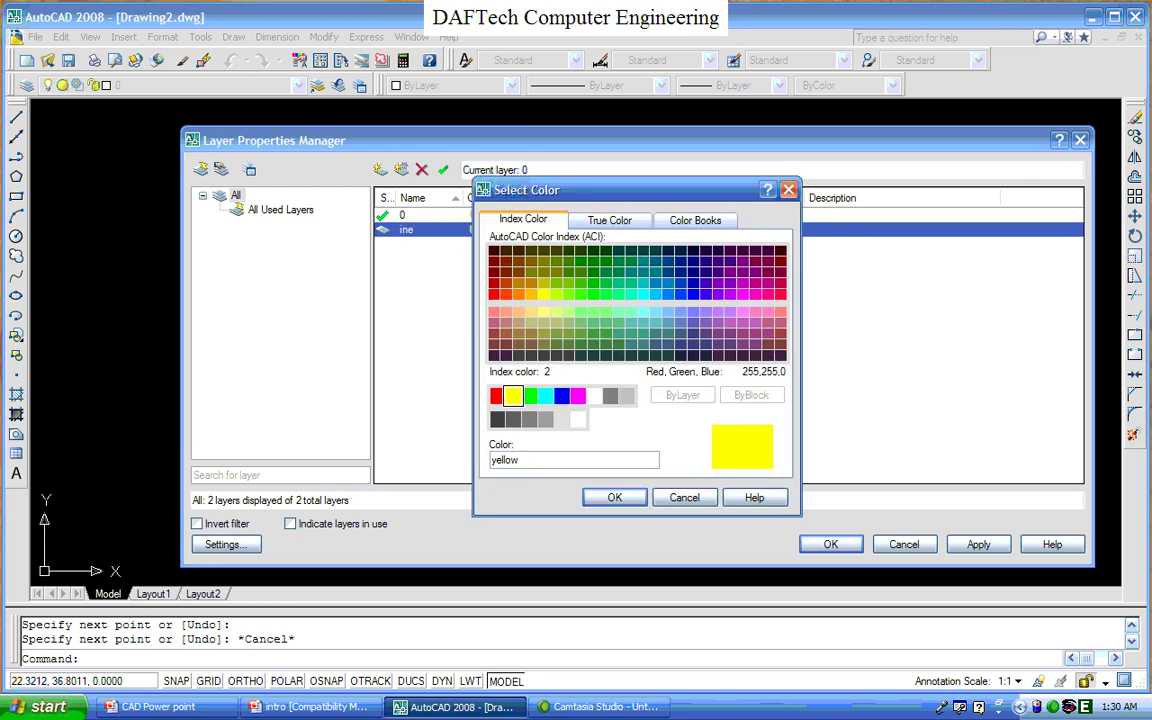
left_click(497, 397)
left_click(614, 497)
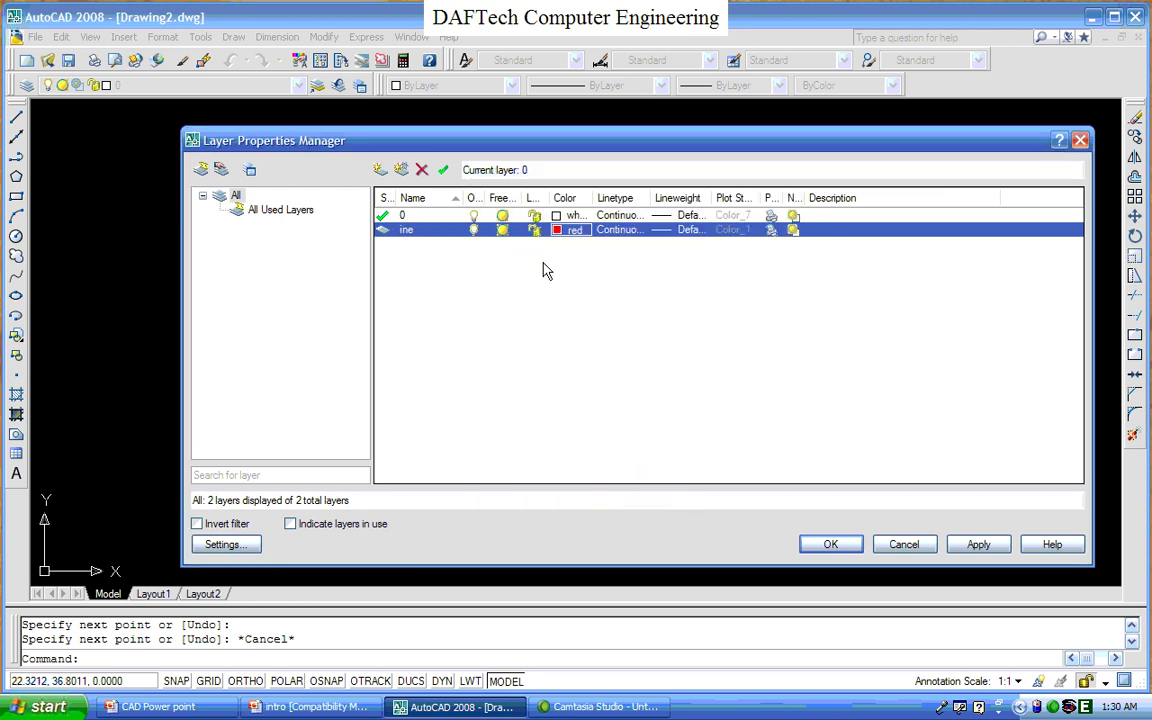
left_click(678, 231)
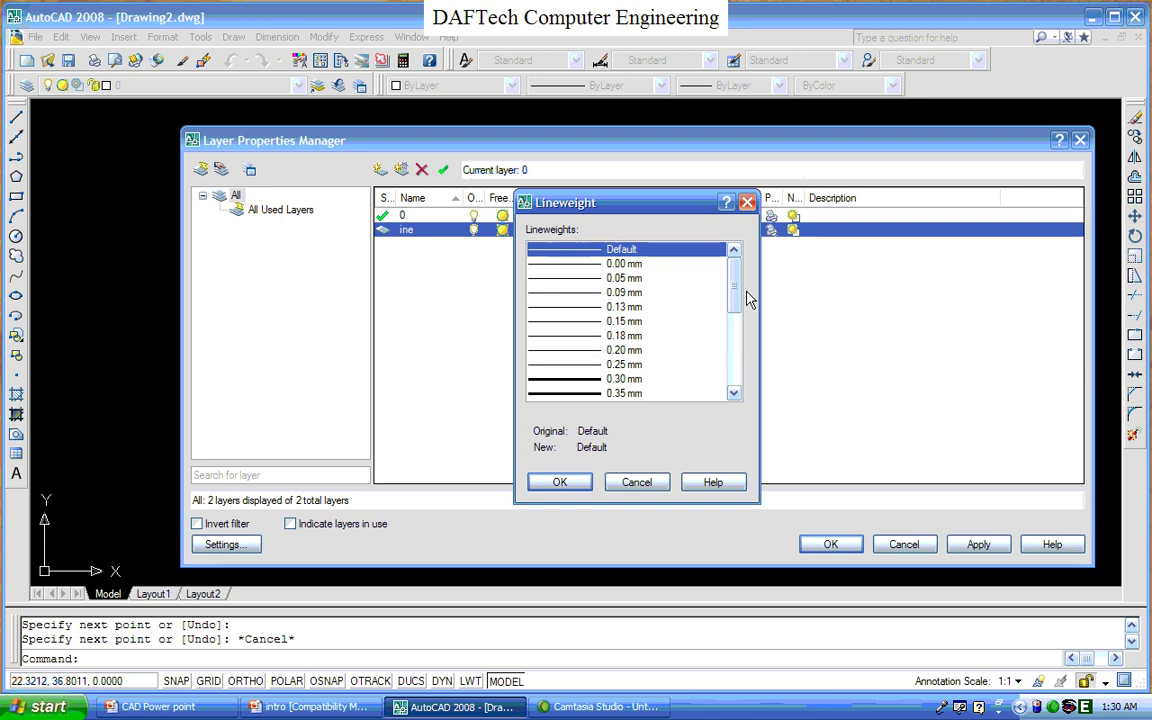
left_click(731, 322)
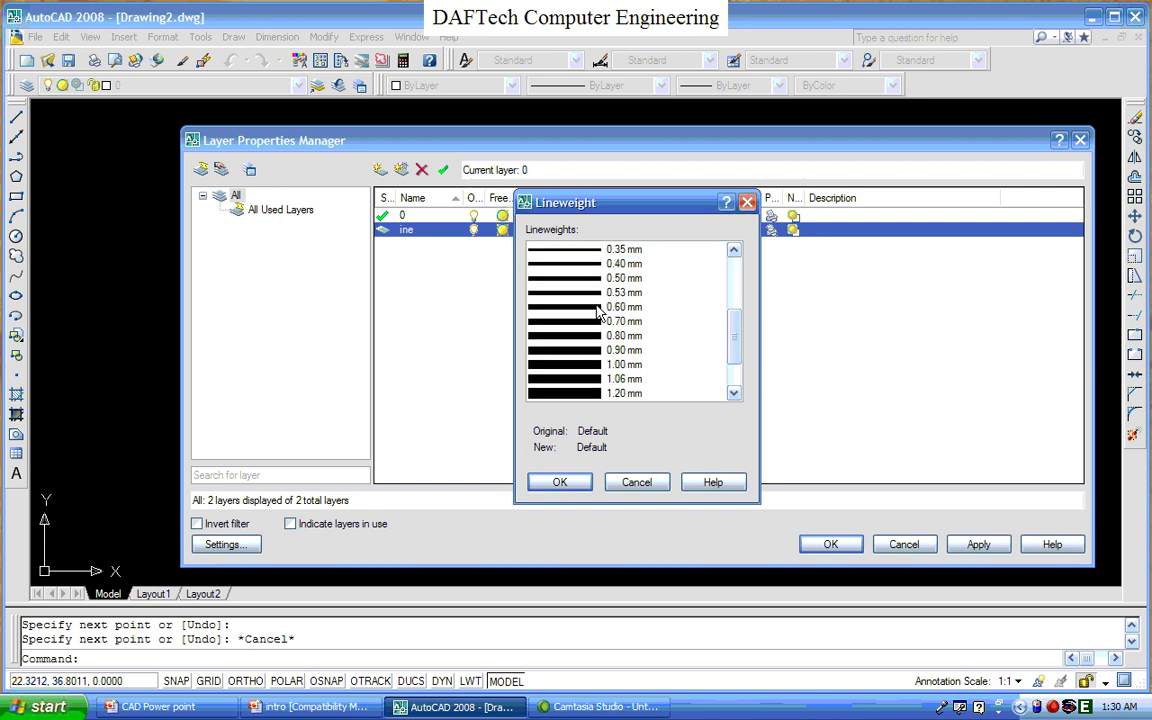
left_click(600, 308)
left_click(568, 484)
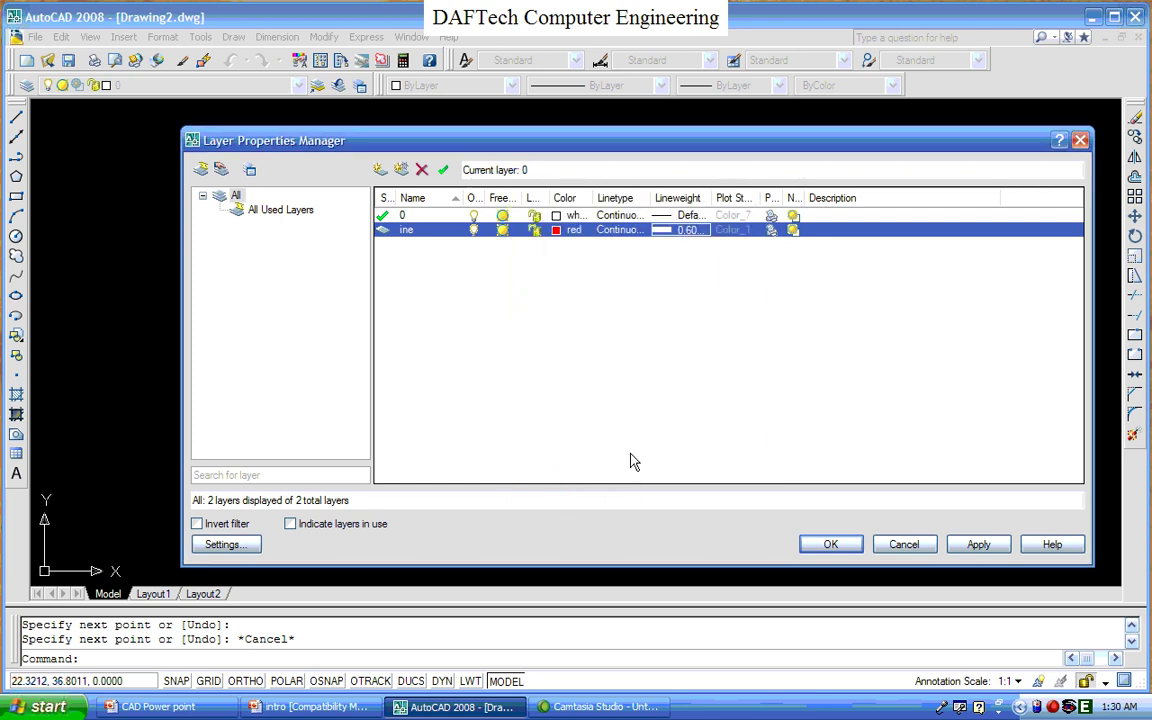
left_click(818, 544)
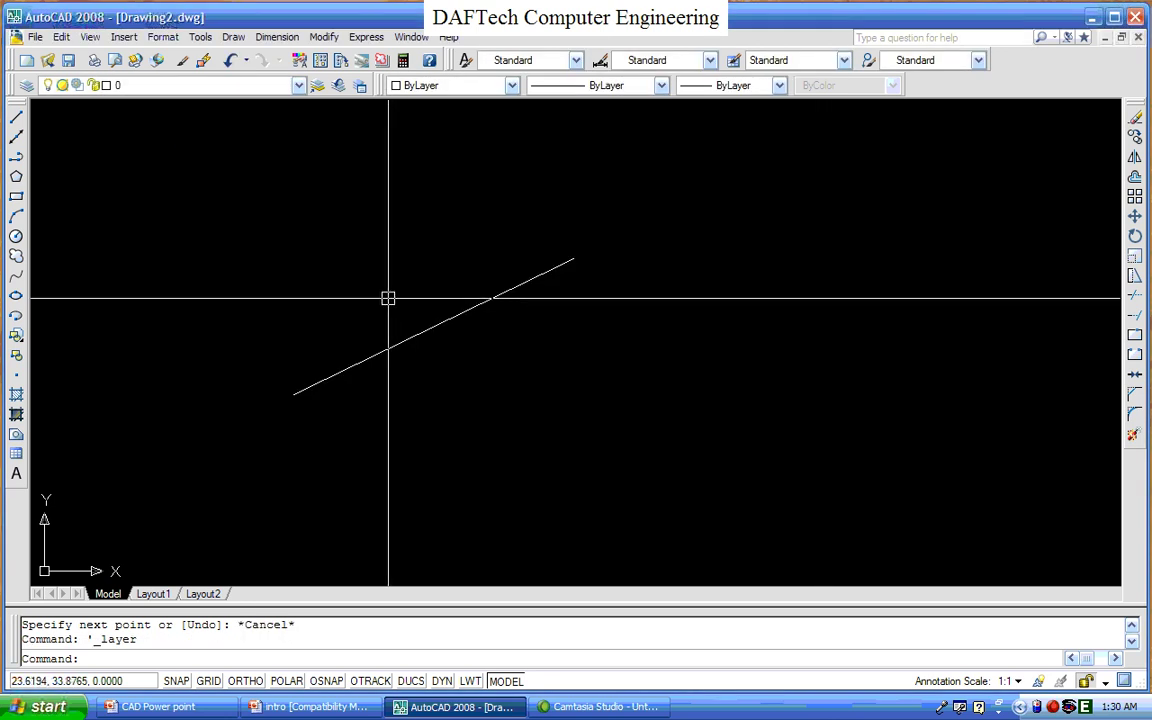
Move the white diagonal line from layer 0 to the "ine" layer and deselect it
left_click(298, 86)
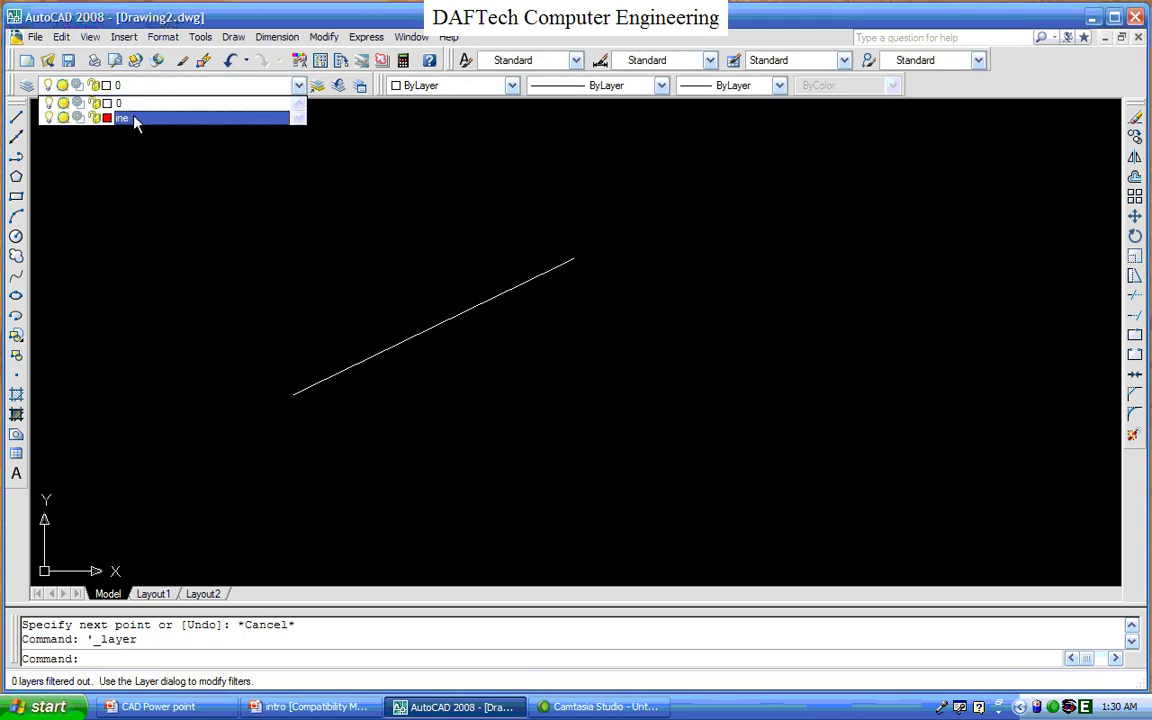
left_click(298, 86)
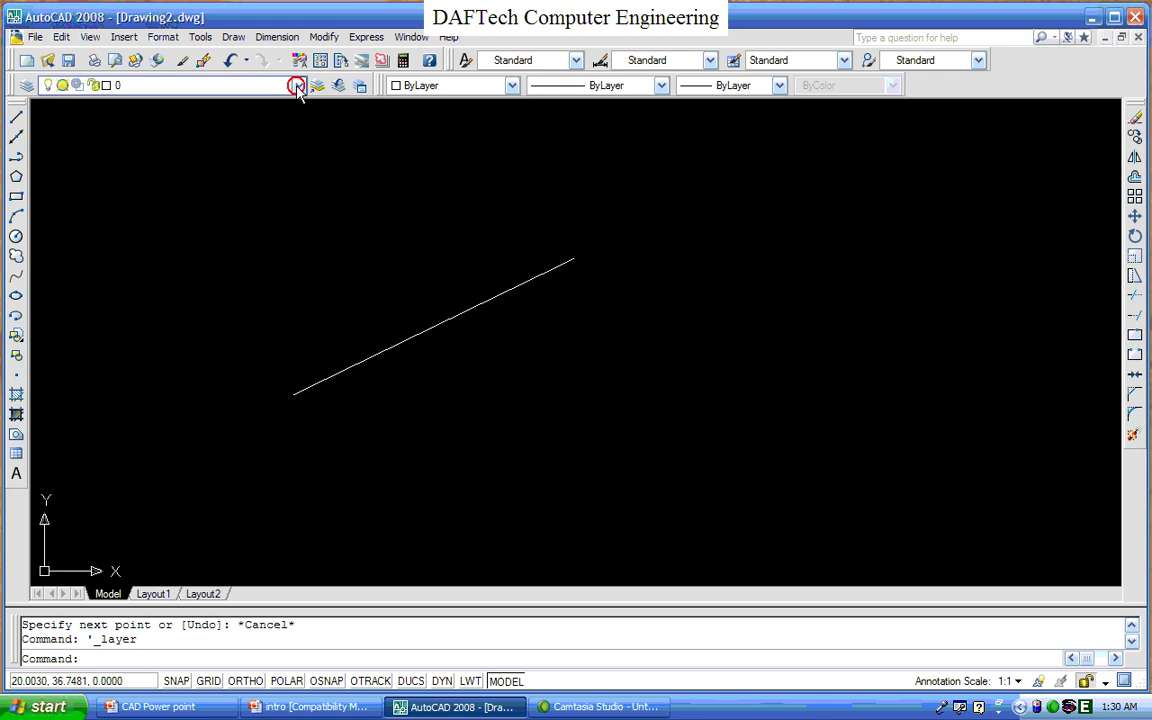
left_click(507, 292)
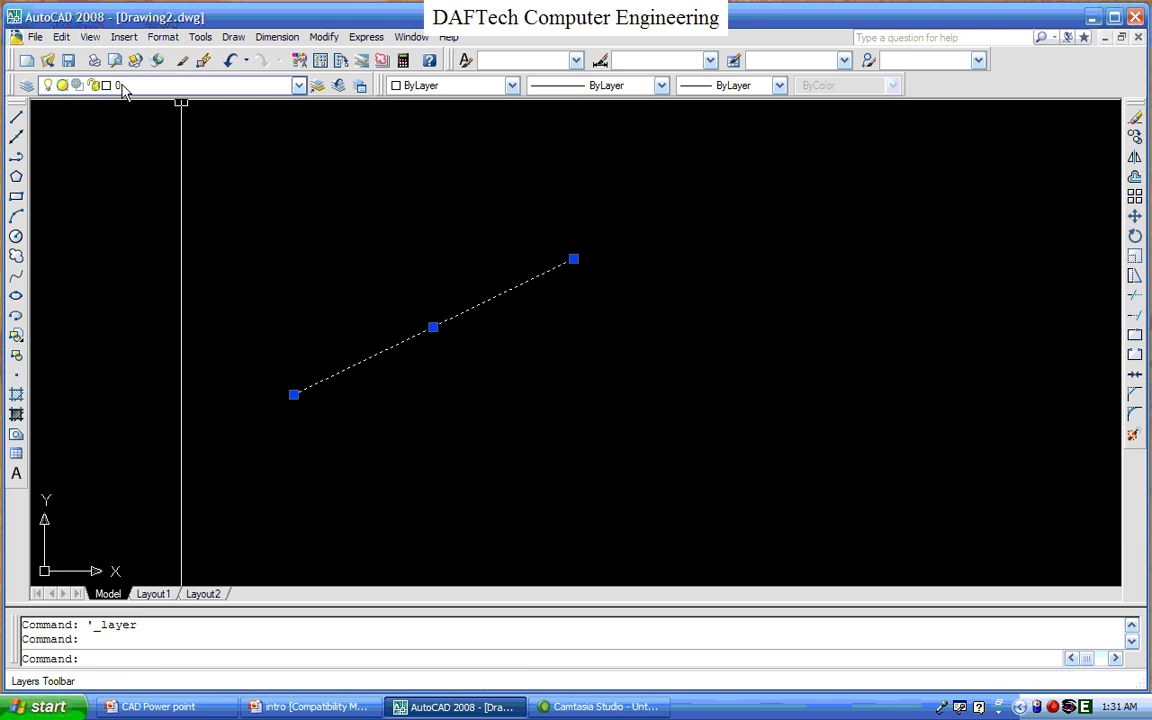
key("Escape")
left_click(479, 304)
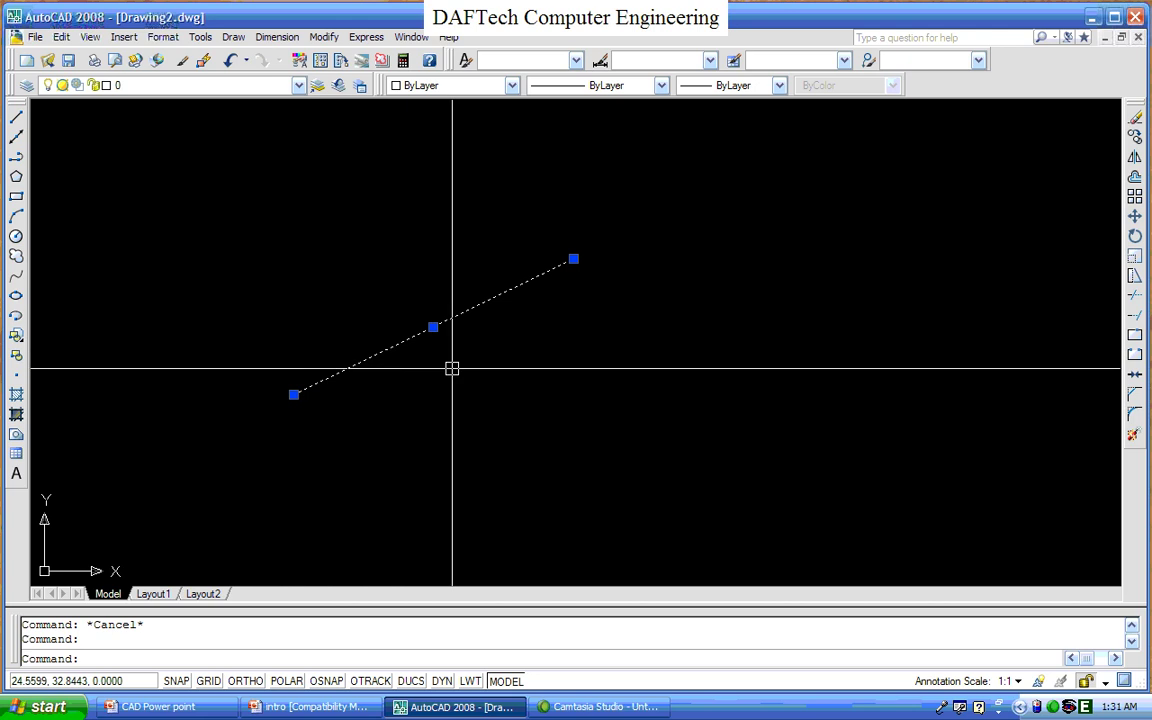
left_click(298, 85)
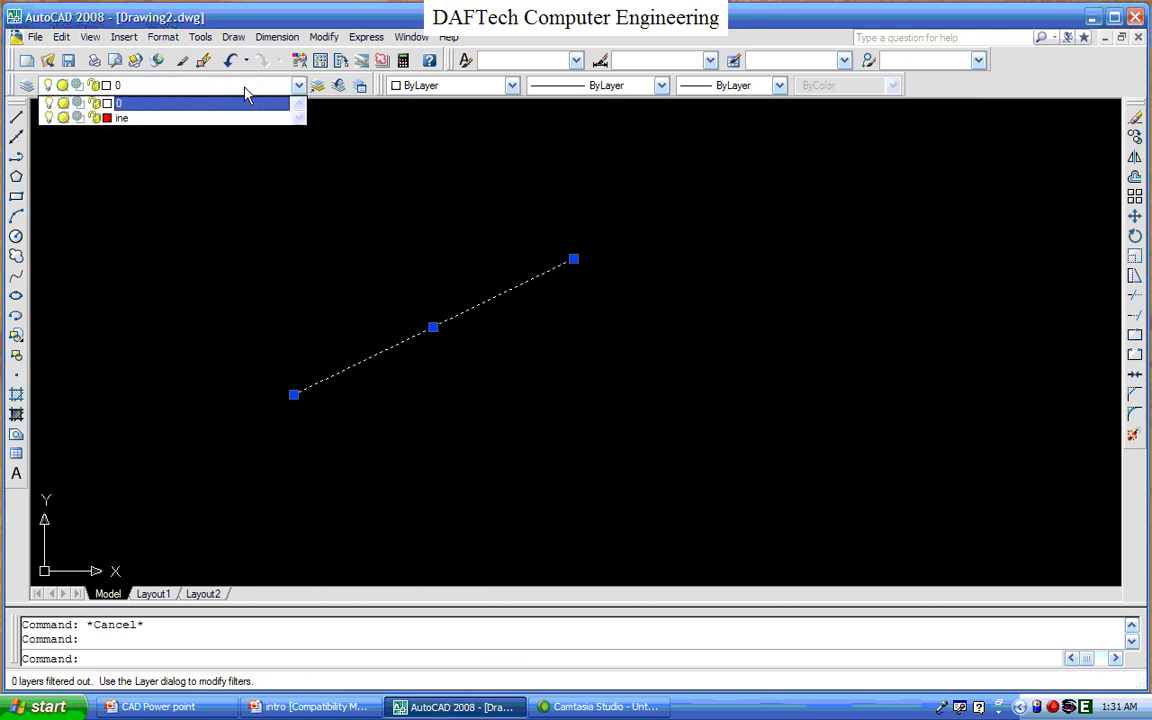
left_click(172, 118)
key("Escape")
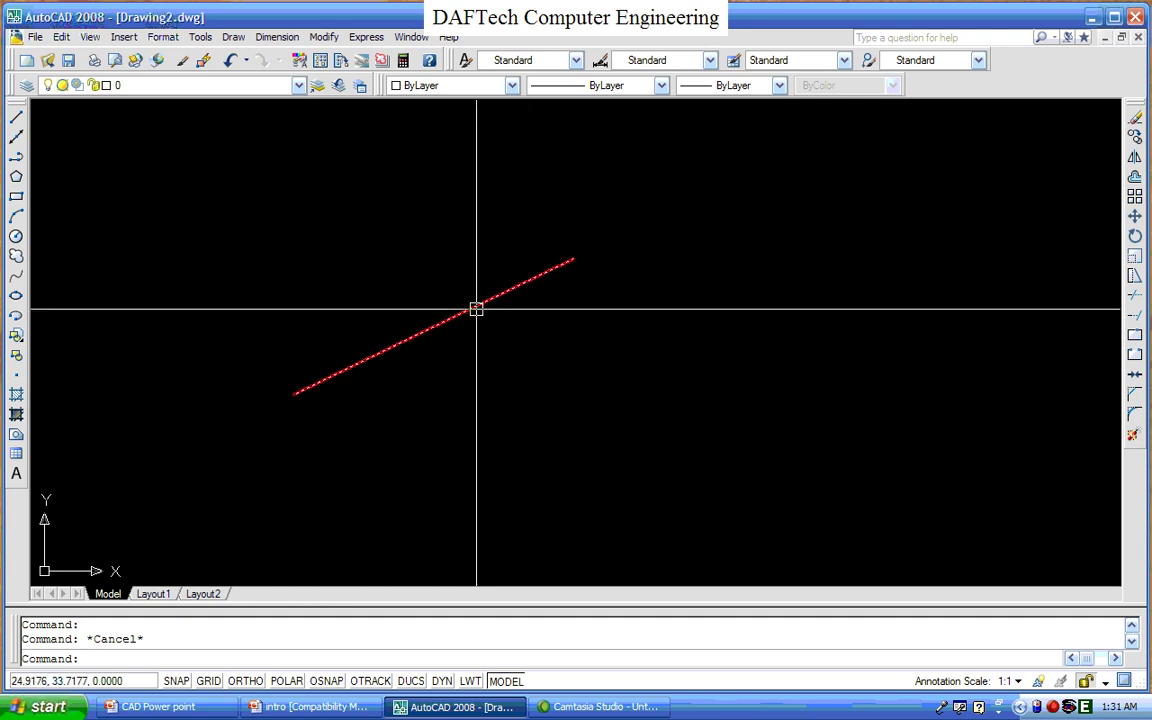
Turn on lineweight display so the red diagonal line is drawn with its layer's lineweight
left_click(470, 683)
left_click(469, 682)
left_click(469, 682)
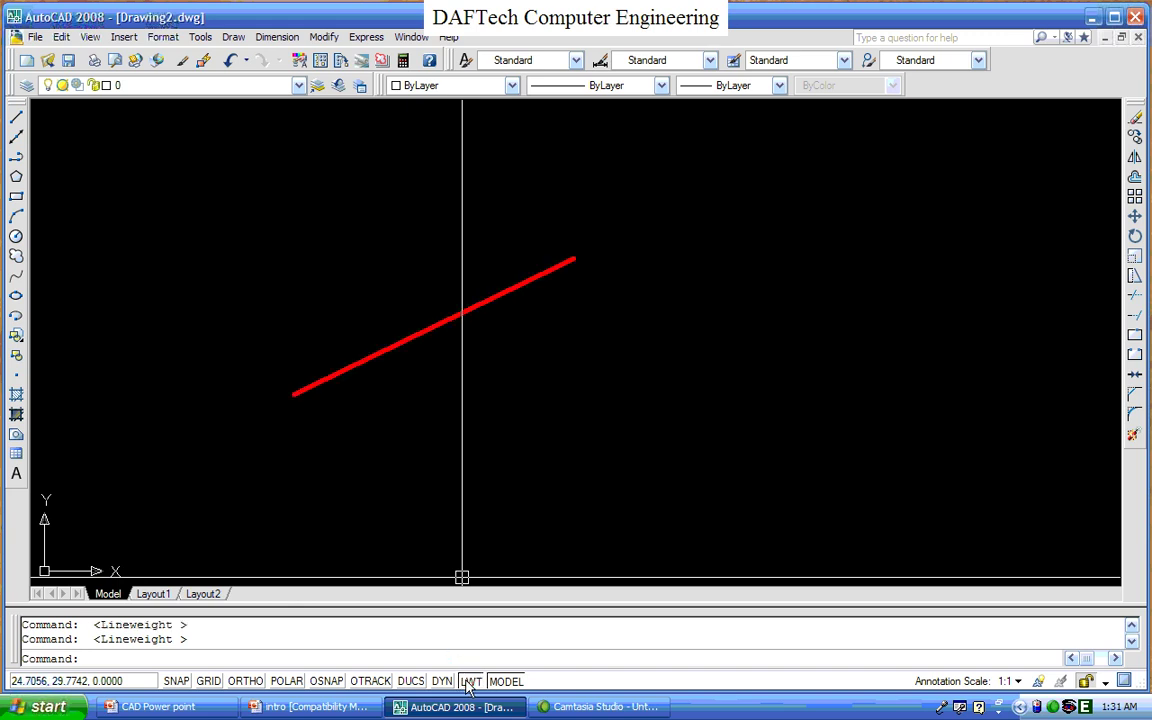
Review the "ine" layer's colour and lineweight settings in the Layer Properties Manager
left_click(26, 85)
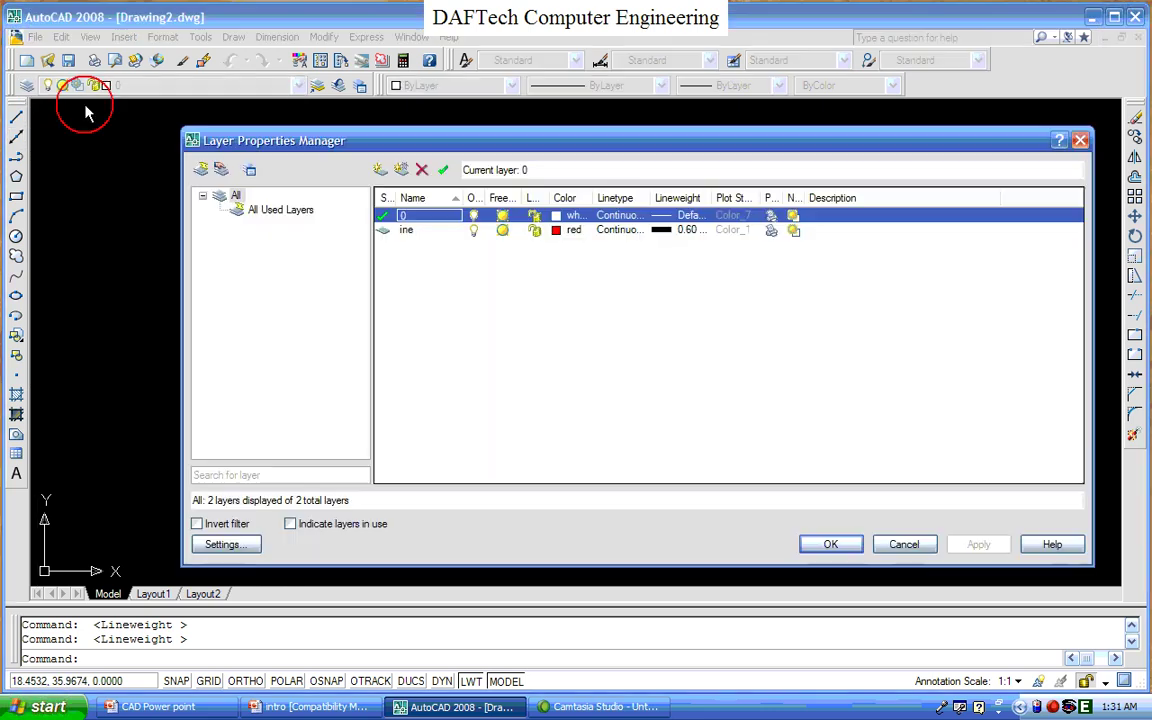
left_click(435, 232)
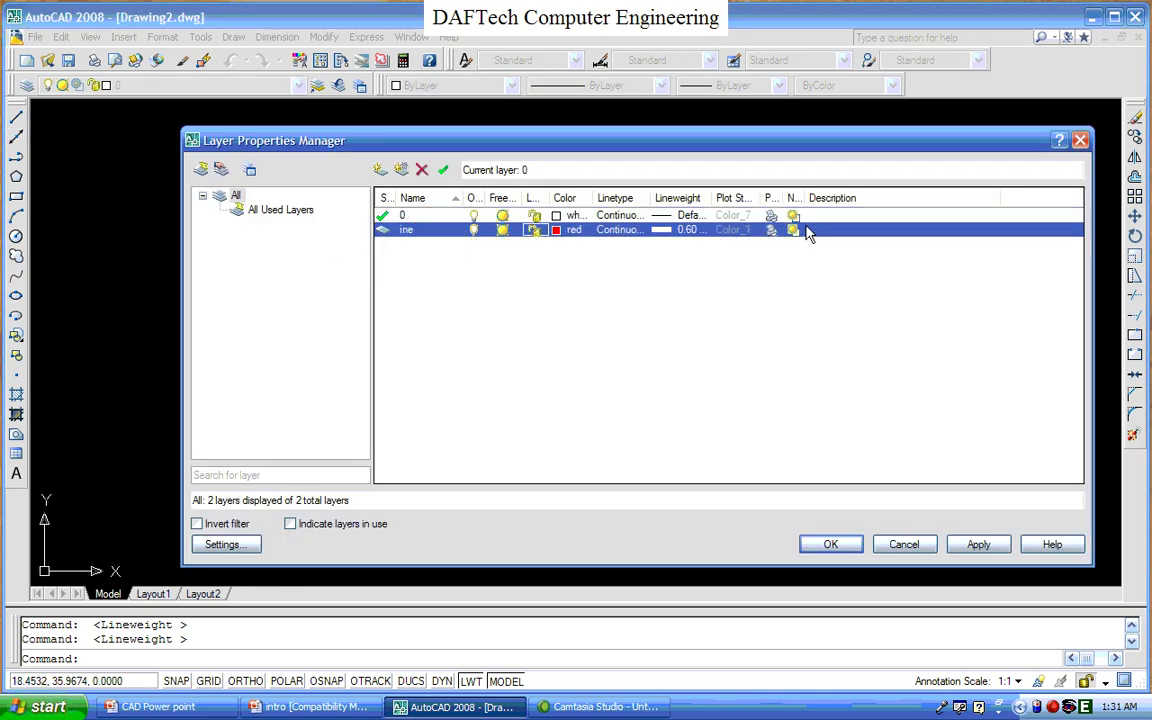
left_click(832, 546)
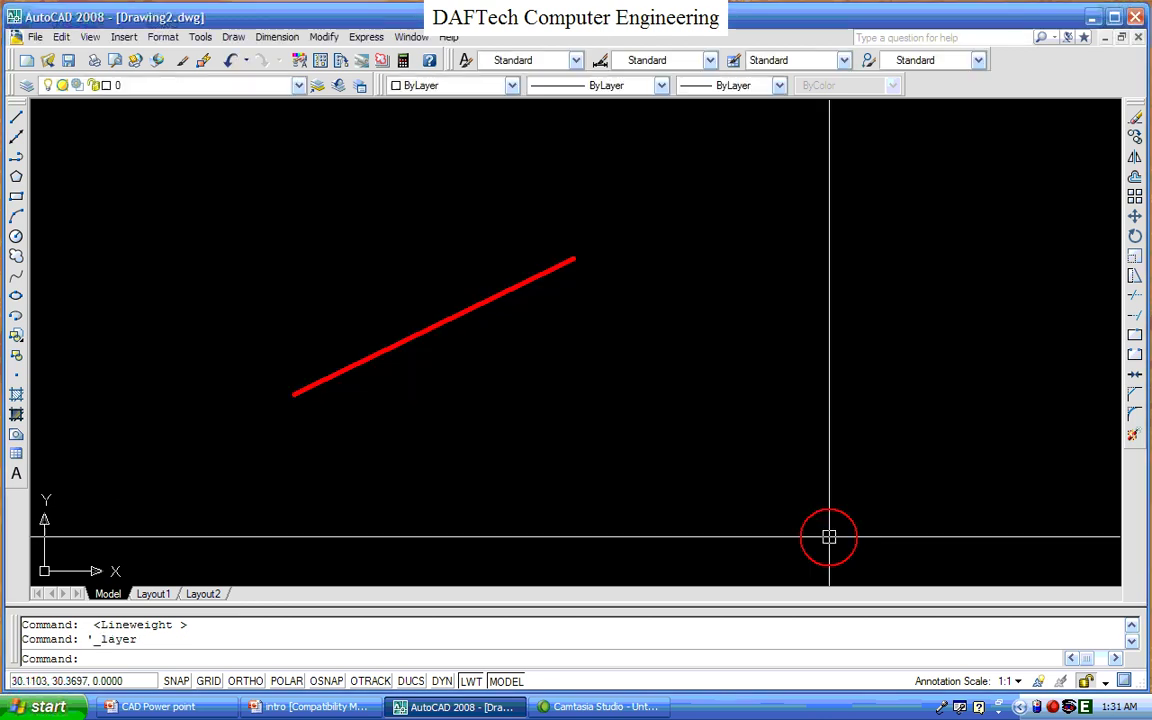
Put the diagonal line back on layer 0 and toggle lineweight display to compare its appearance
left_click(455, 317)
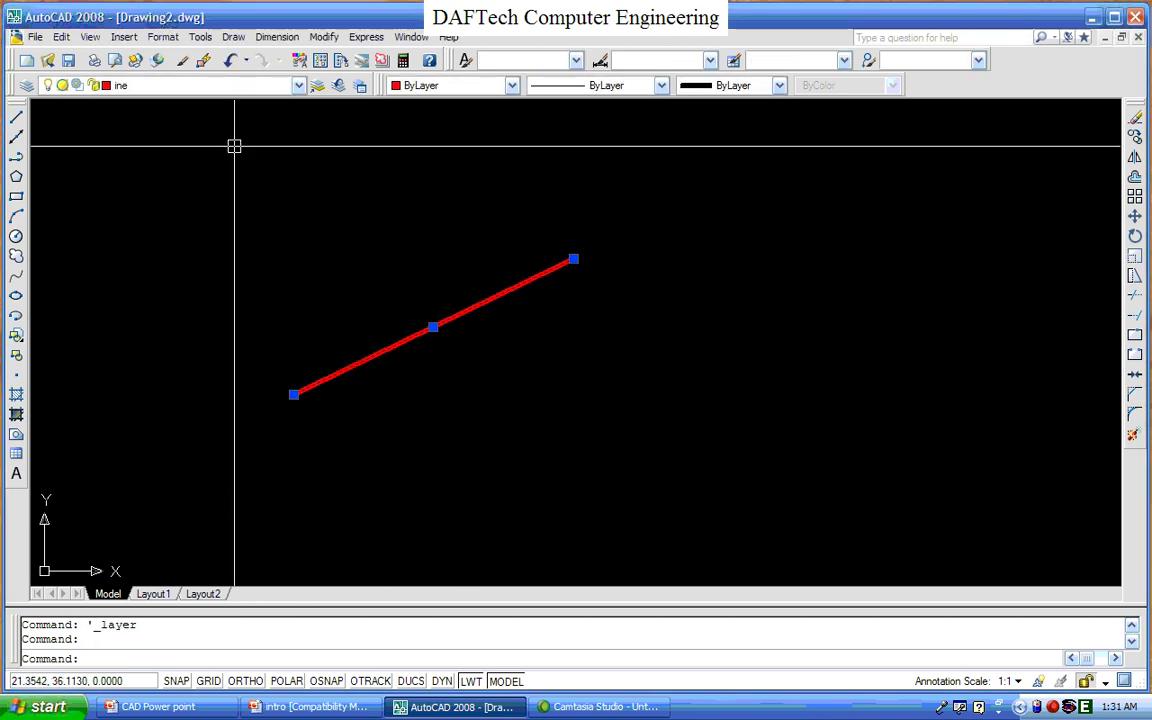
left_click(290, 88)
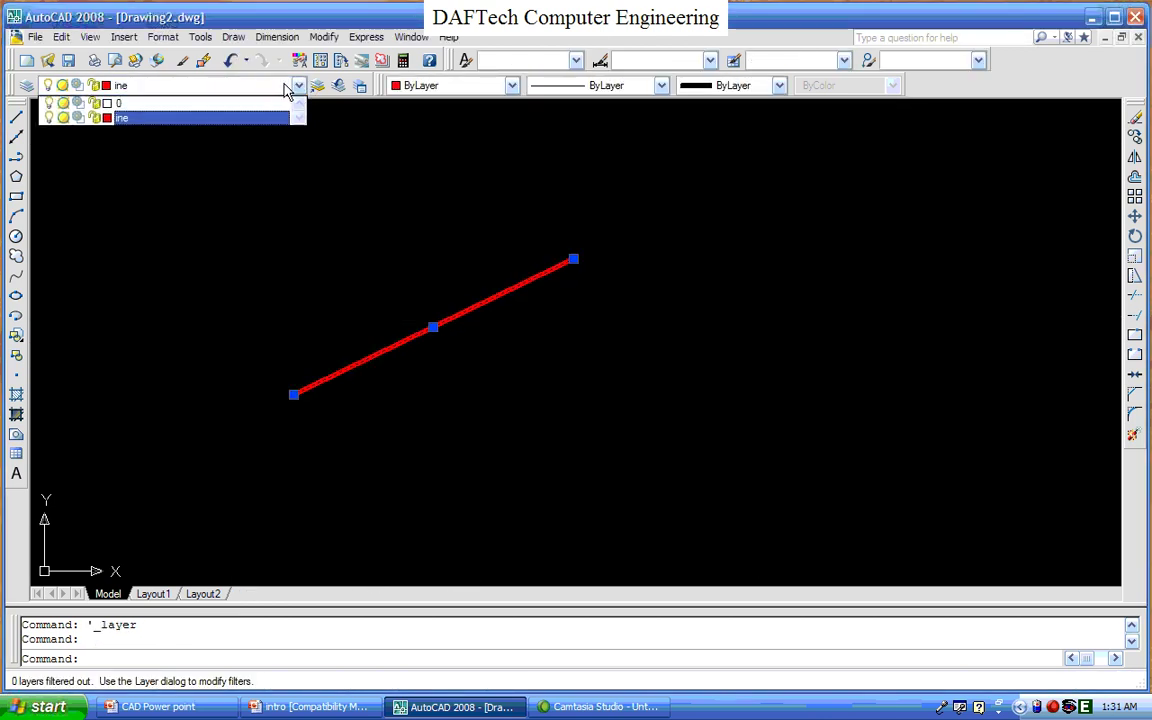
left_click(170, 104)
left_click(471, 681)
left_click(471, 681)
left_click(471, 681)
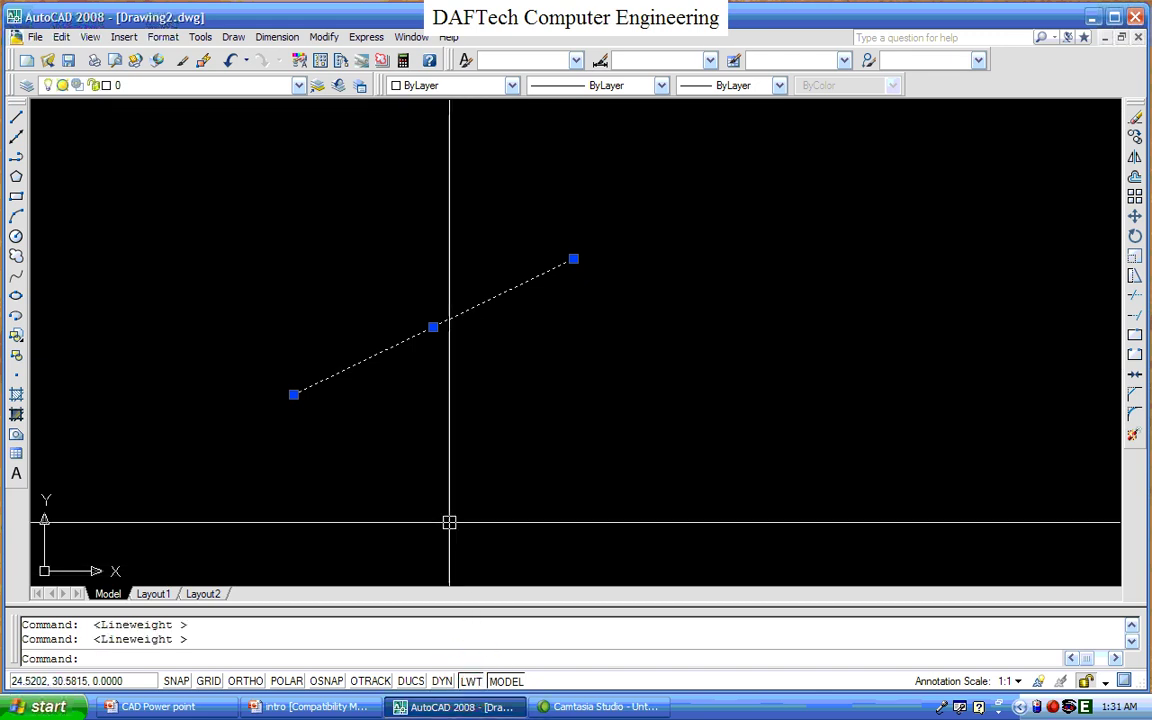
Assign the diagonal line to the "ine" layer again and turn off lineweight display
left_click(298, 85)
left_click(267, 117)
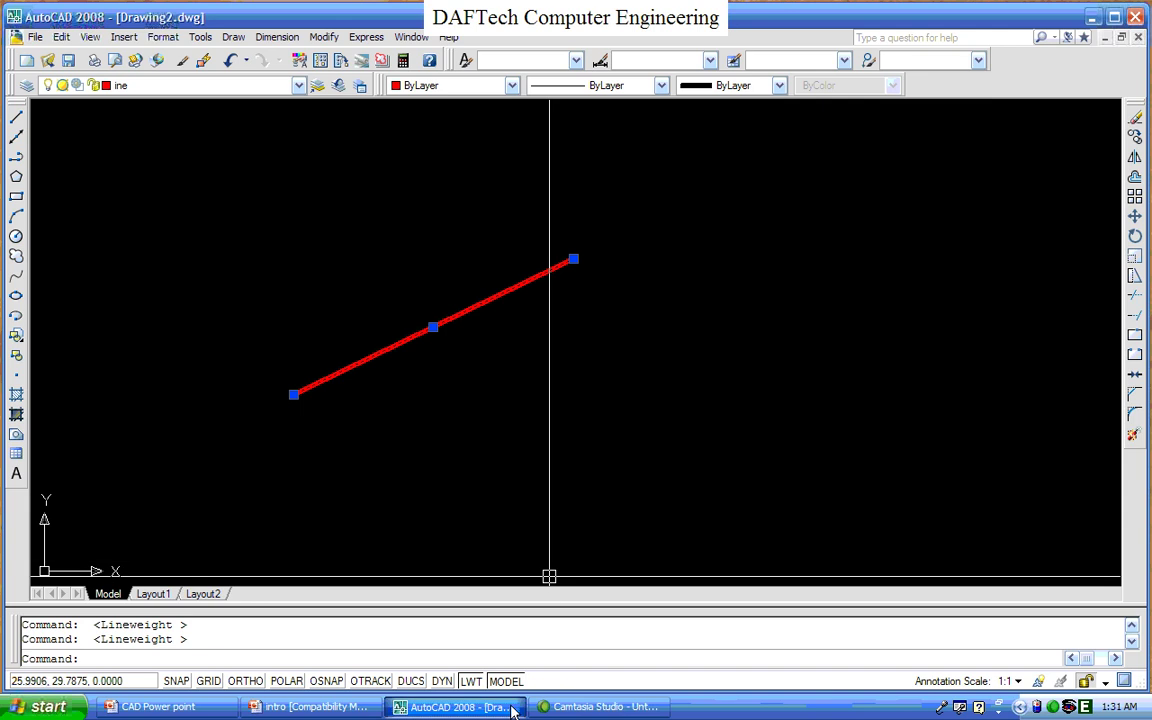
left_click(472, 681)
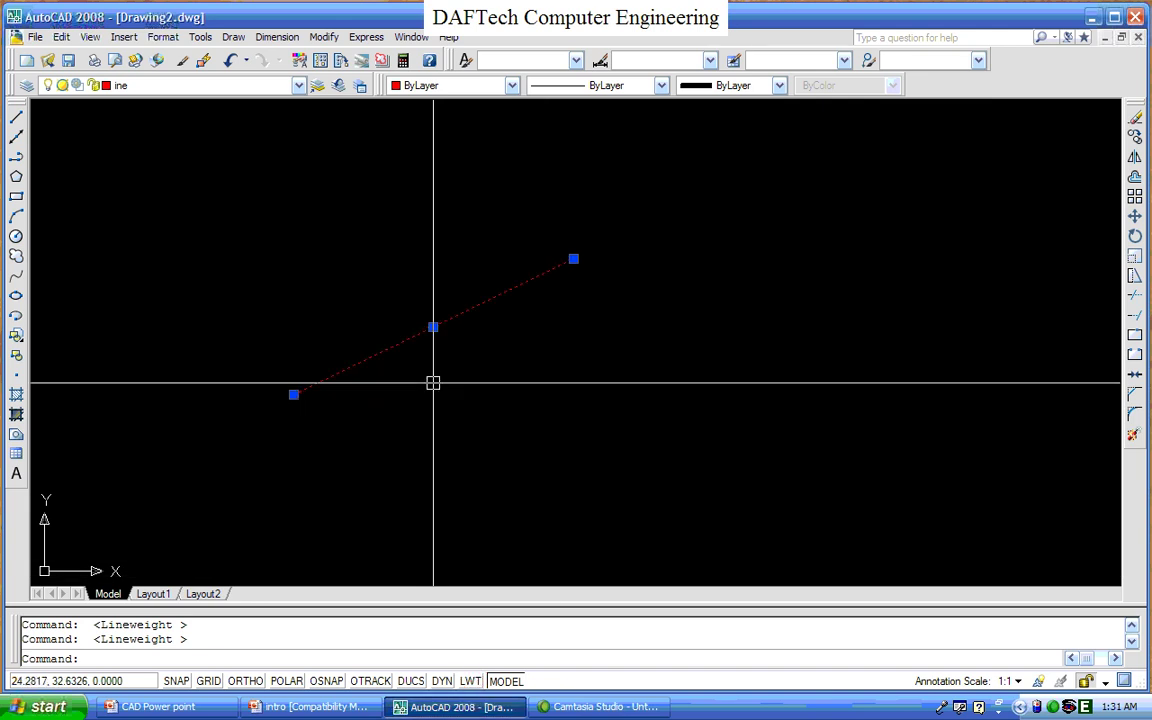
key("Escape")
scroll(458, 334, "up", 2)
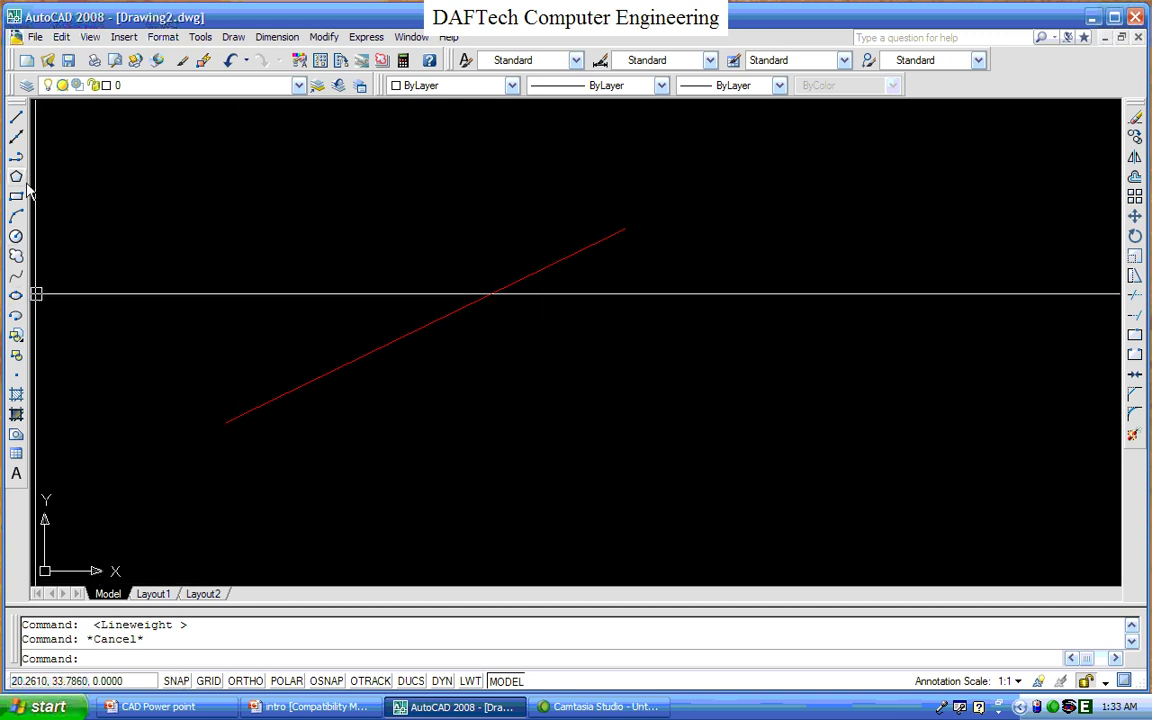
Draw a second diagonal line to the lower right of the red one on layer 0, and turn on lineweight display
left_click(16, 117)
left_click(603, 481)
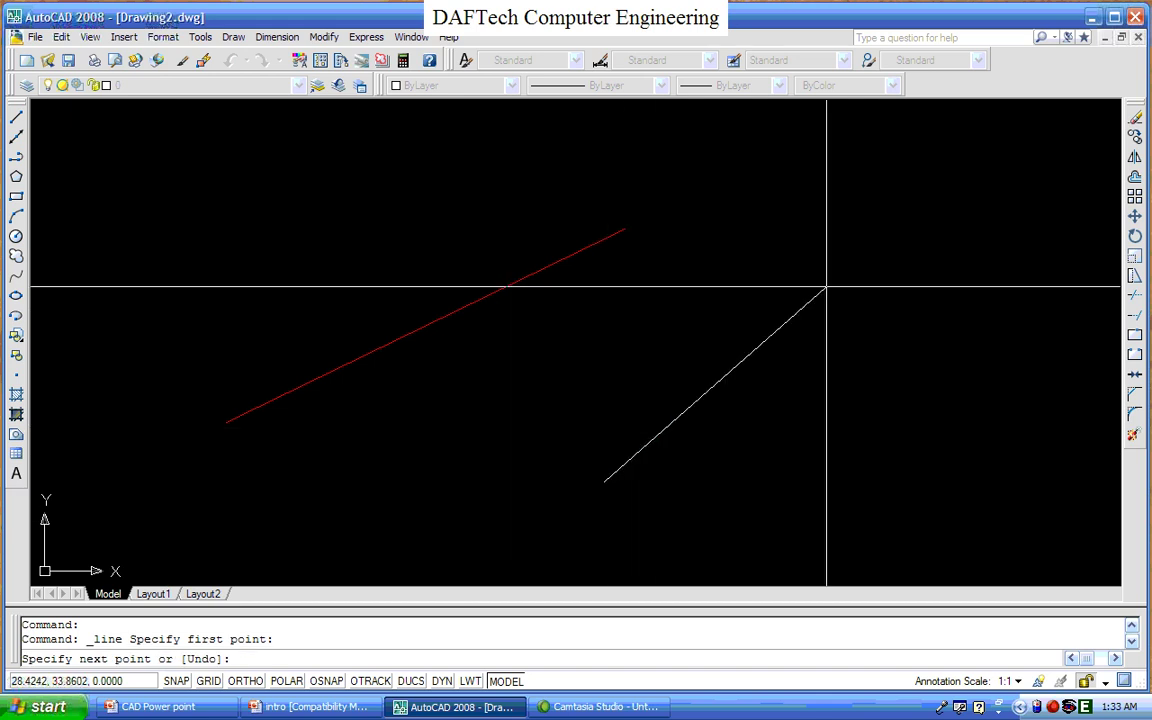
left_click(868, 265)
right_click(869, 267)
left_click(874, 283)
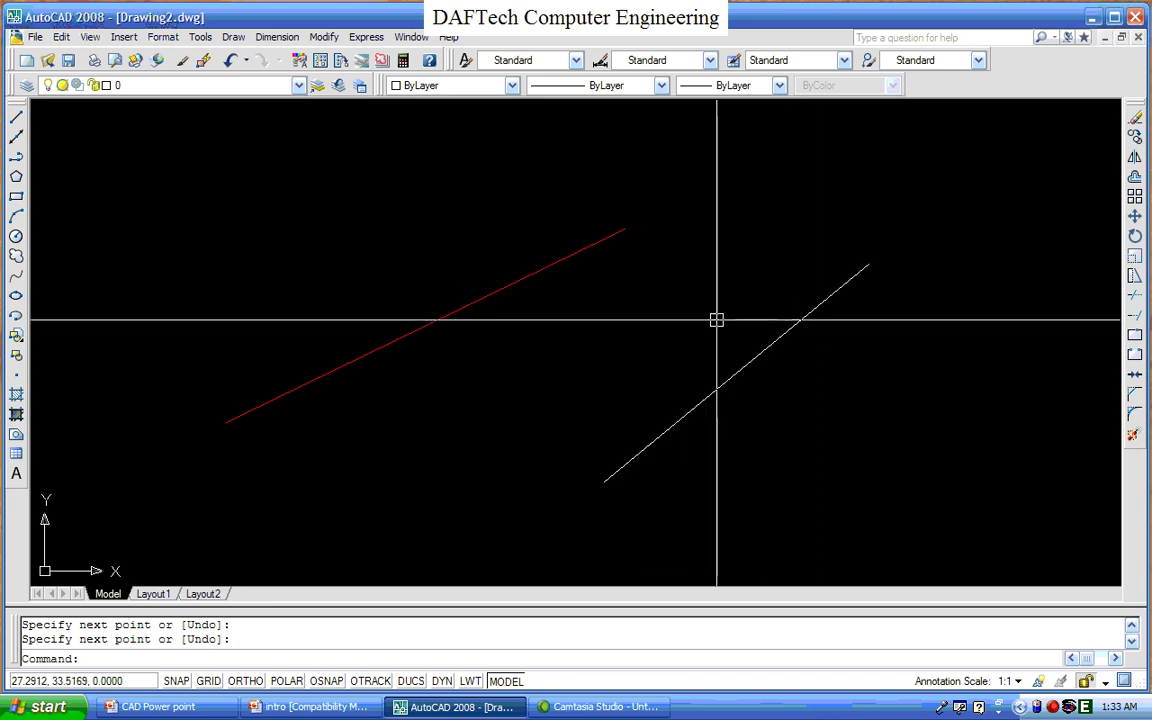
left_click(470, 681)
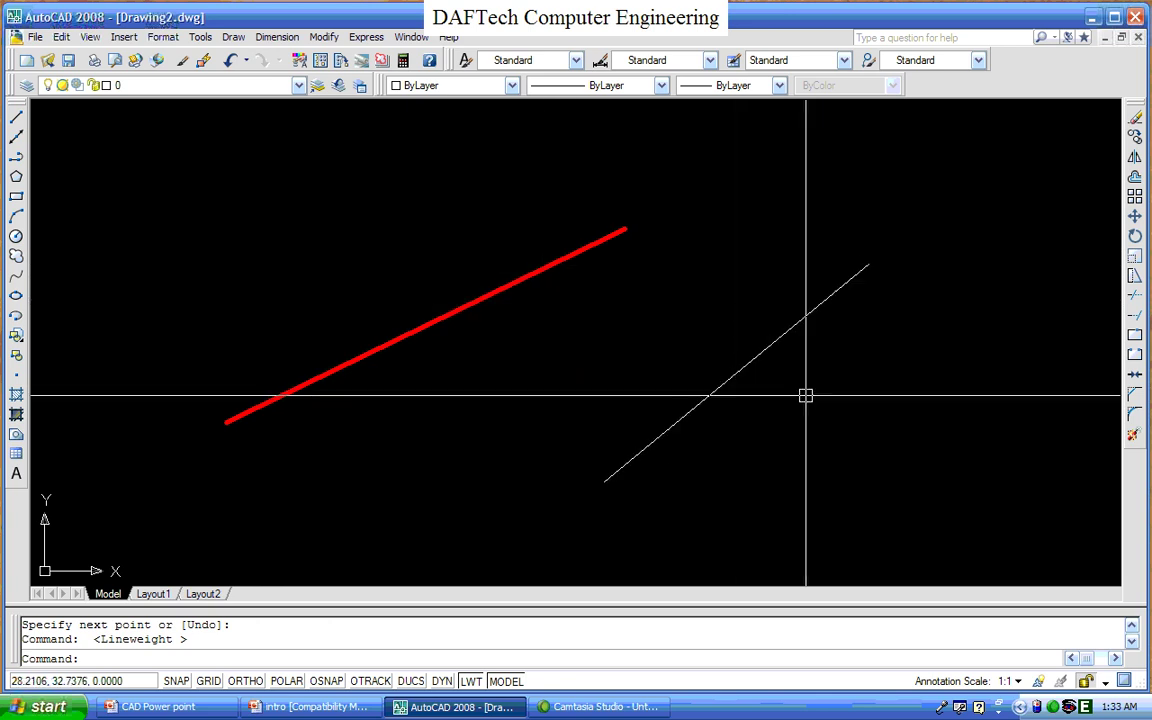
Use Match Properties to copy the thick red line's properties to the new white line
left_click(184, 62)
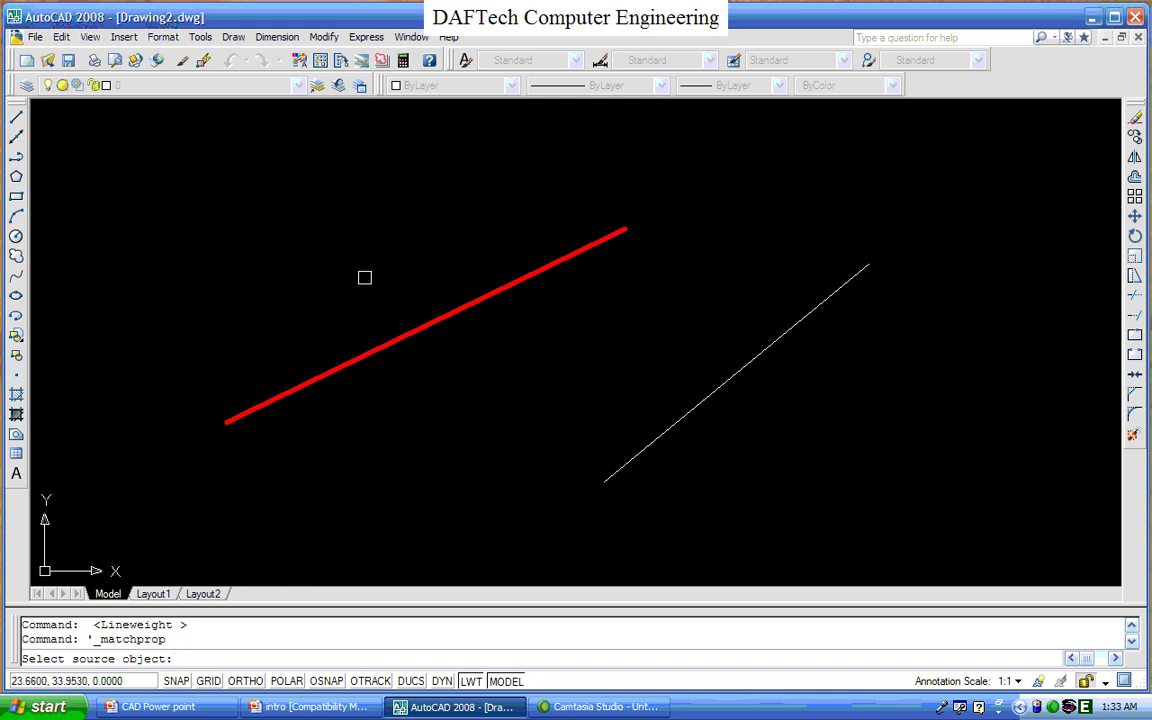
left_click(487, 300)
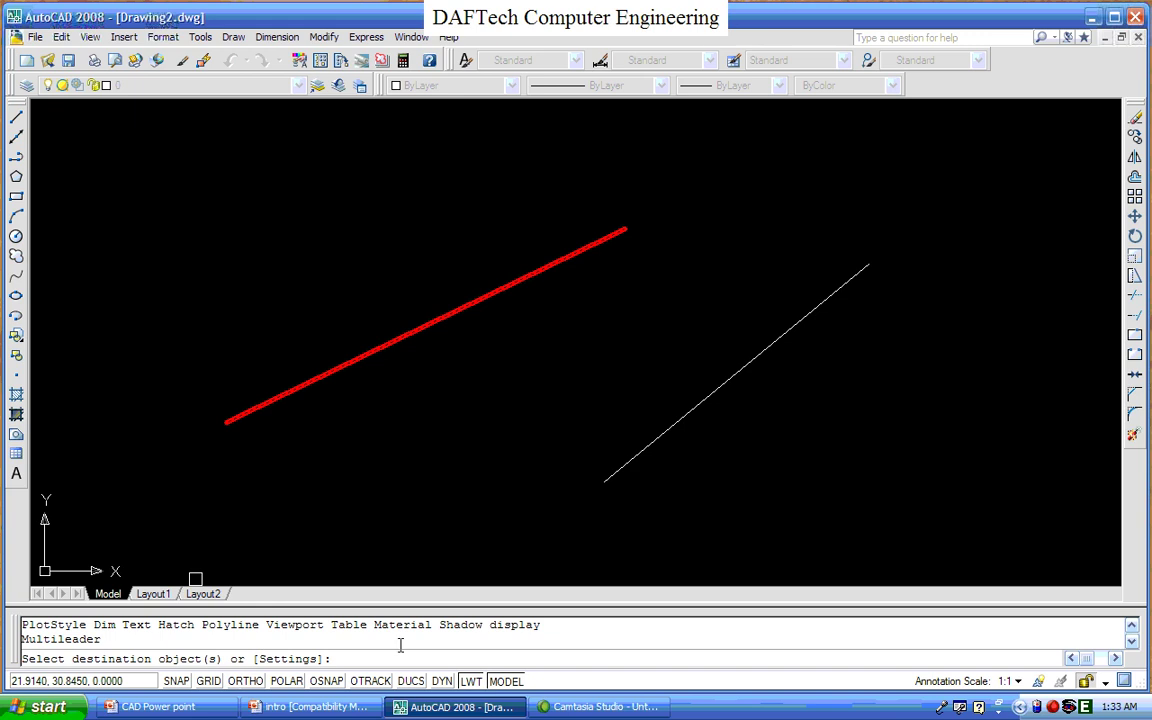
left_click(697, 405)
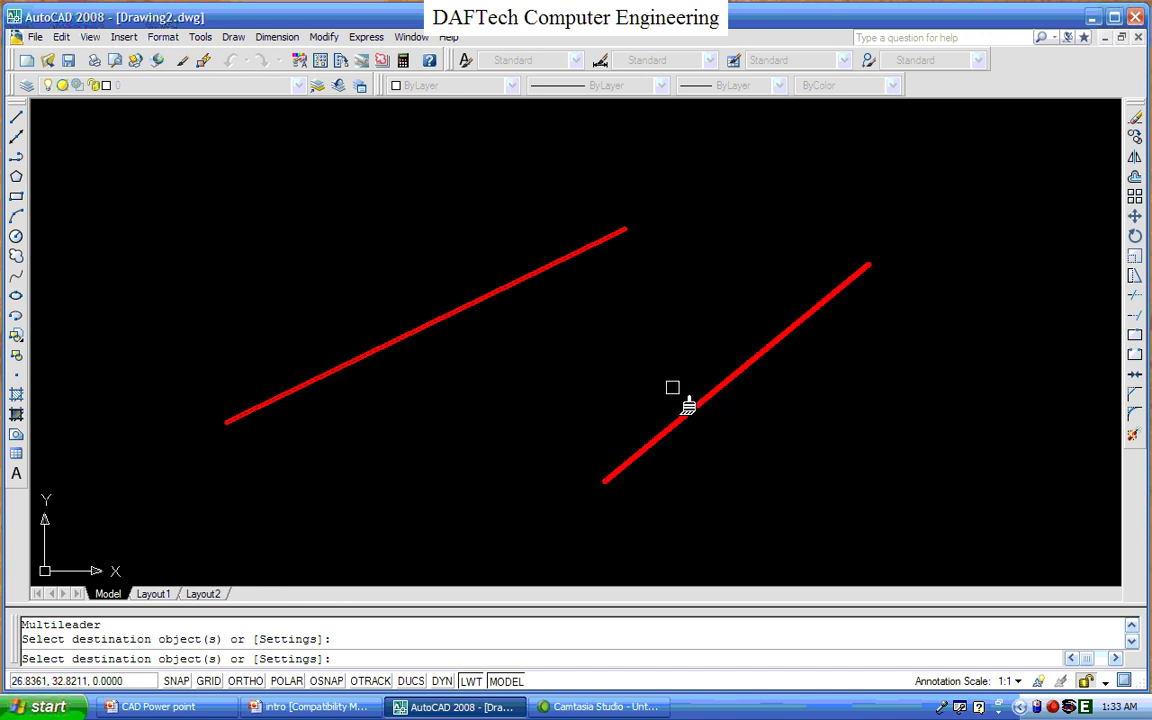
key("Return")
Select both diagonal lines to check their layer, colour and lineweight, and clear the selection
left_click(627, 463)
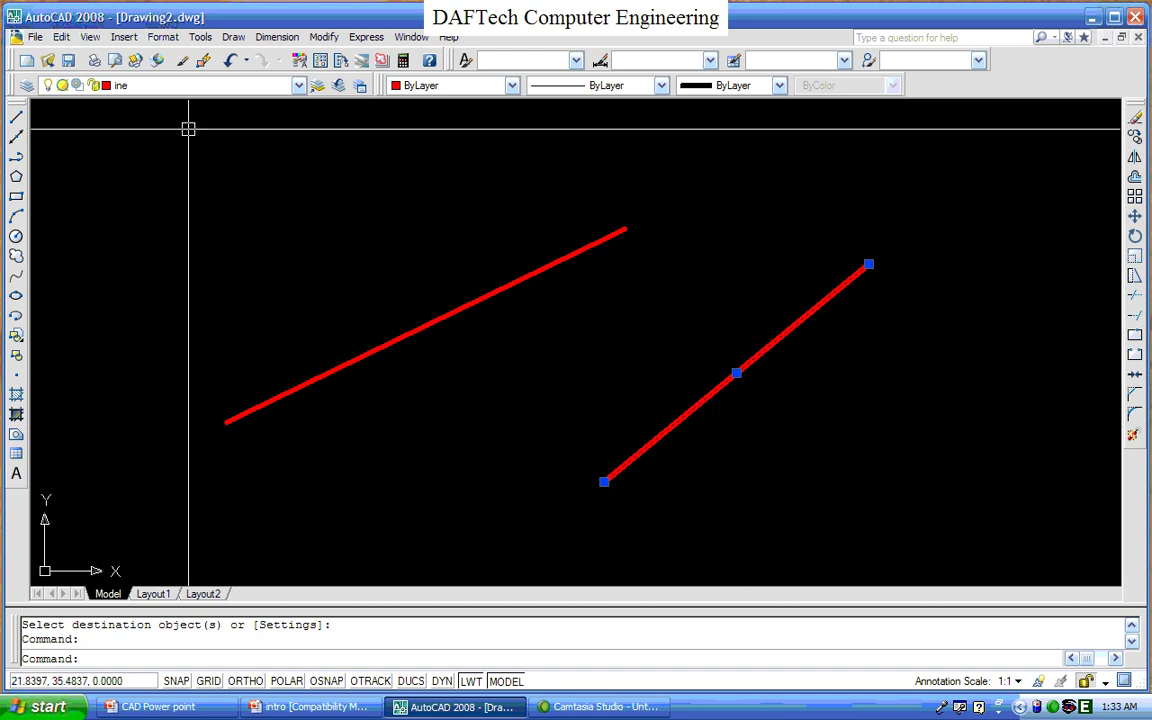
left_click(487, 297)
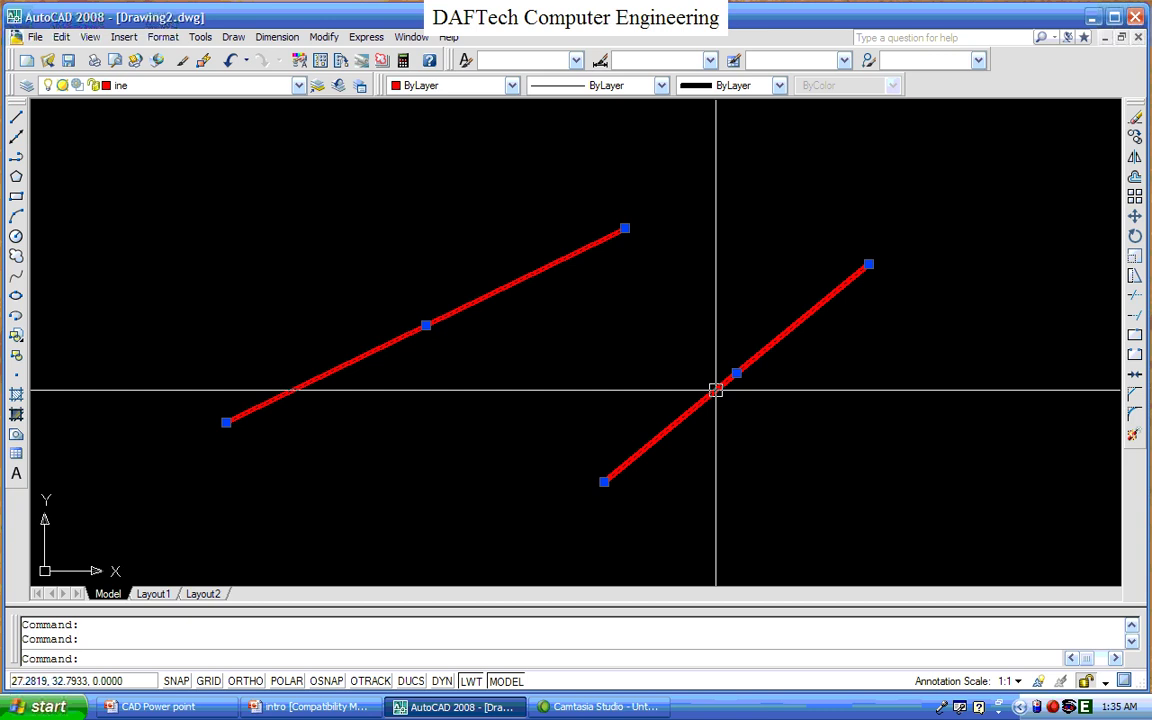
key("Escape")
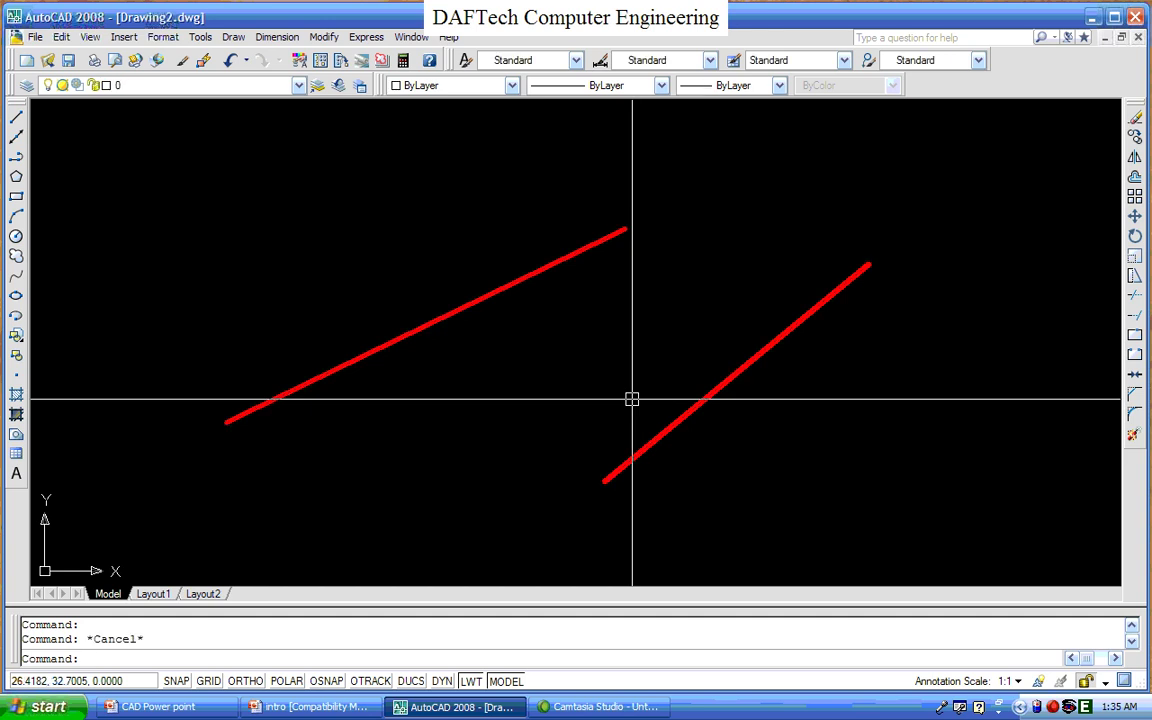